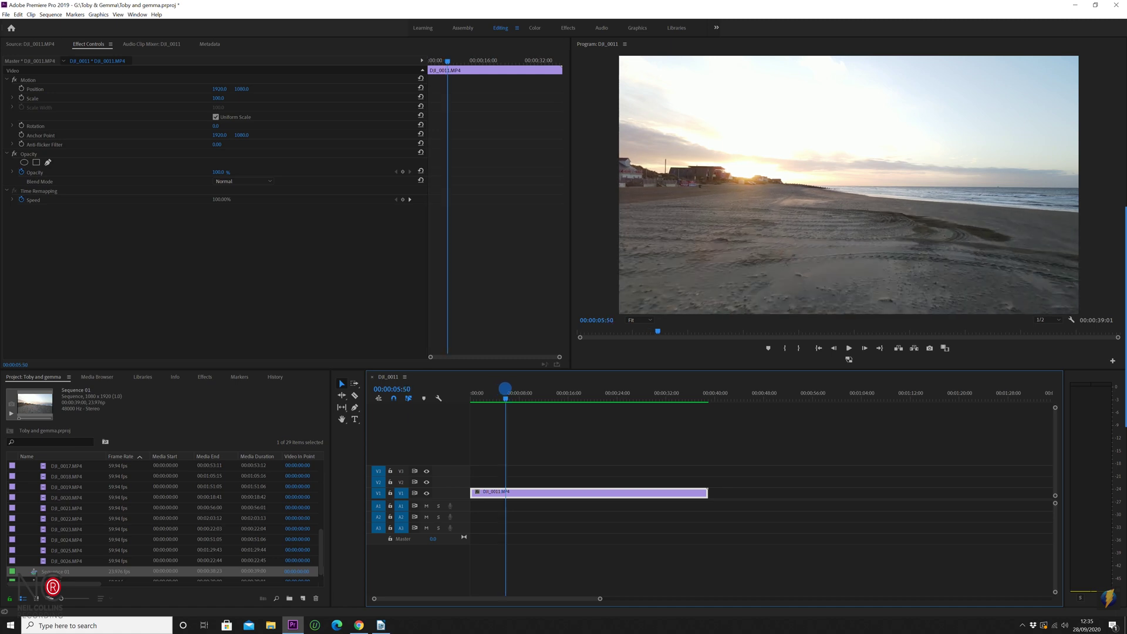
# Drag the playhead in the DJI_0011 timeline back to frame 00:00:03:45.
pyautogui.moveTo(502, 390); pyautogui.dragTo(493, 392)
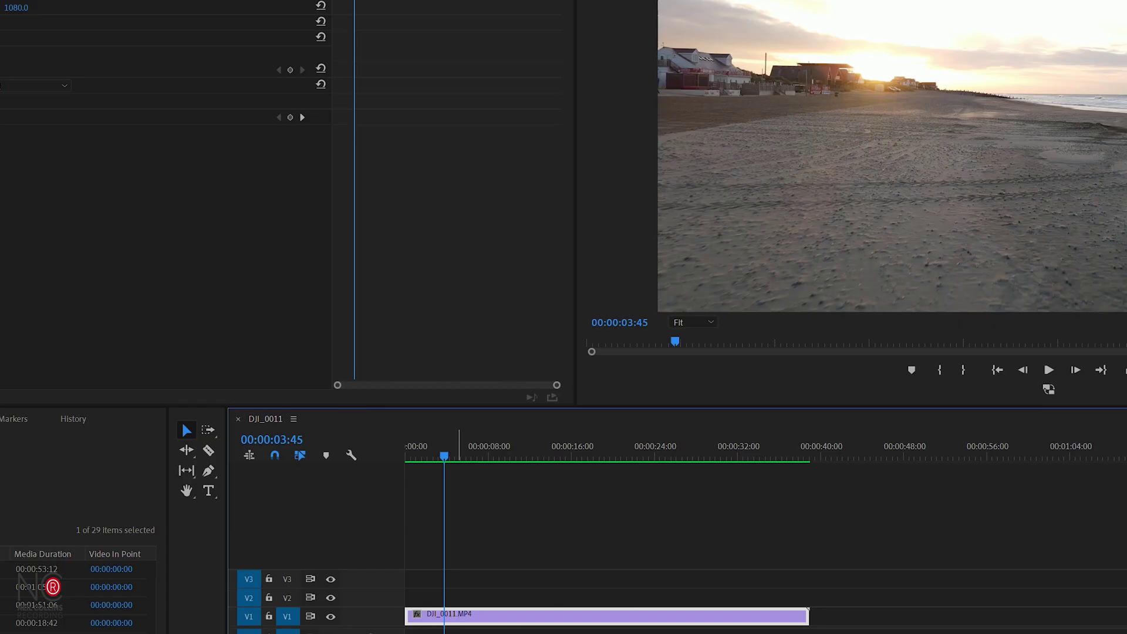
# In Export Settings (Ctrl+M), overwrite Drone Camber Horizontal.mp4 in the IGTV folder as the output file.
pyautogui.hotkey('ctrl', 'm')
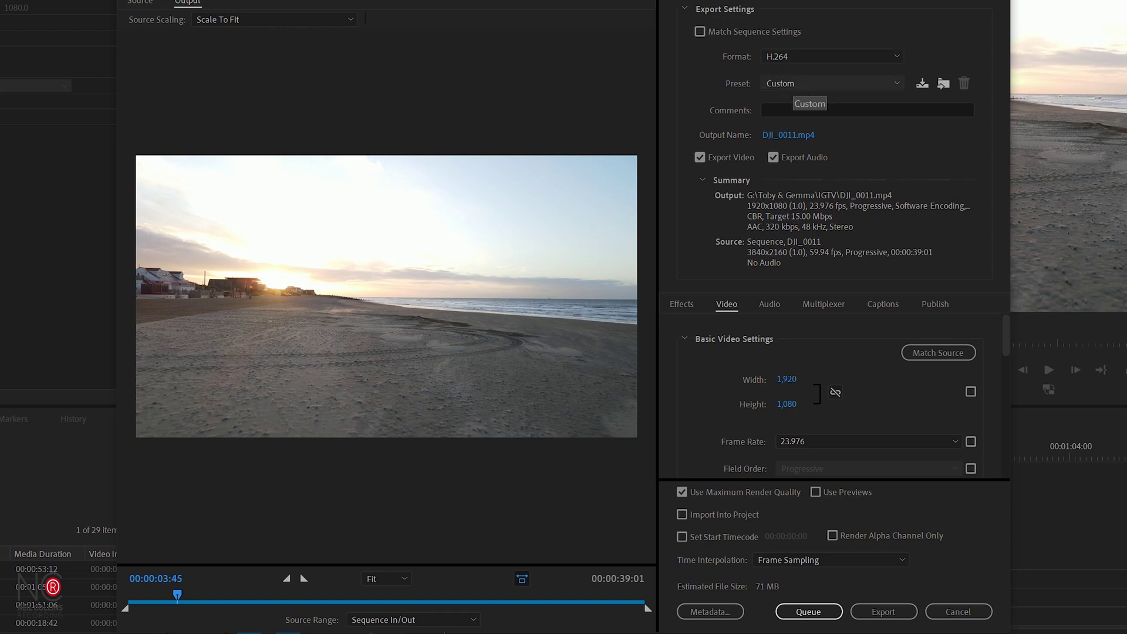
pyautogui.click(788, 135)
pyautogui.click(404, 200)
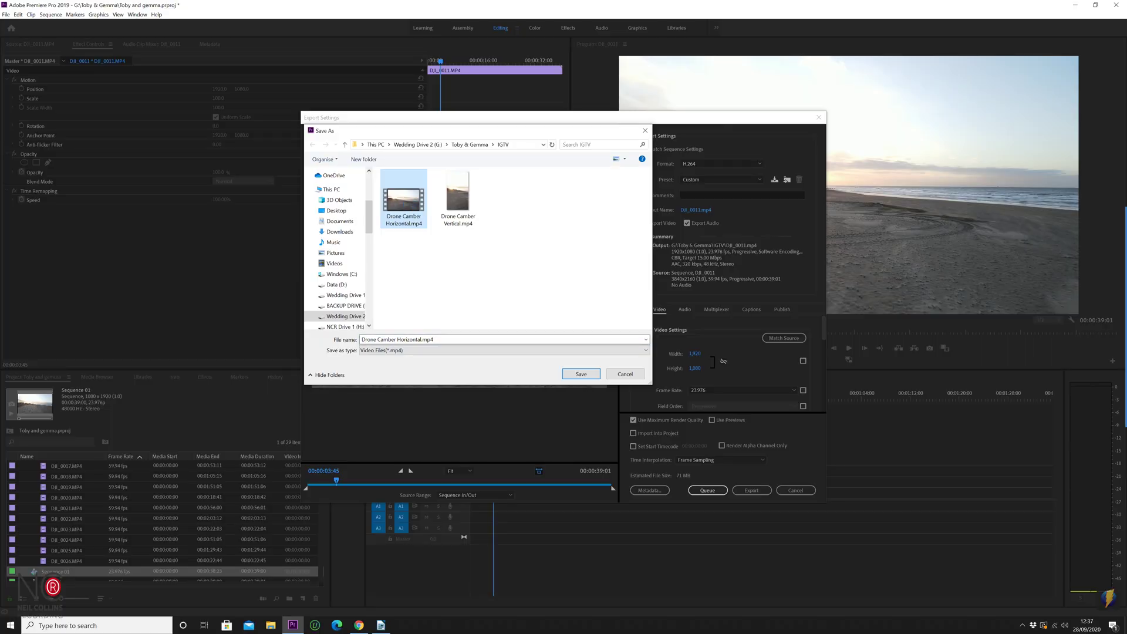
pyautogui.click(581, 374)
pyautogui.click(512, 269)
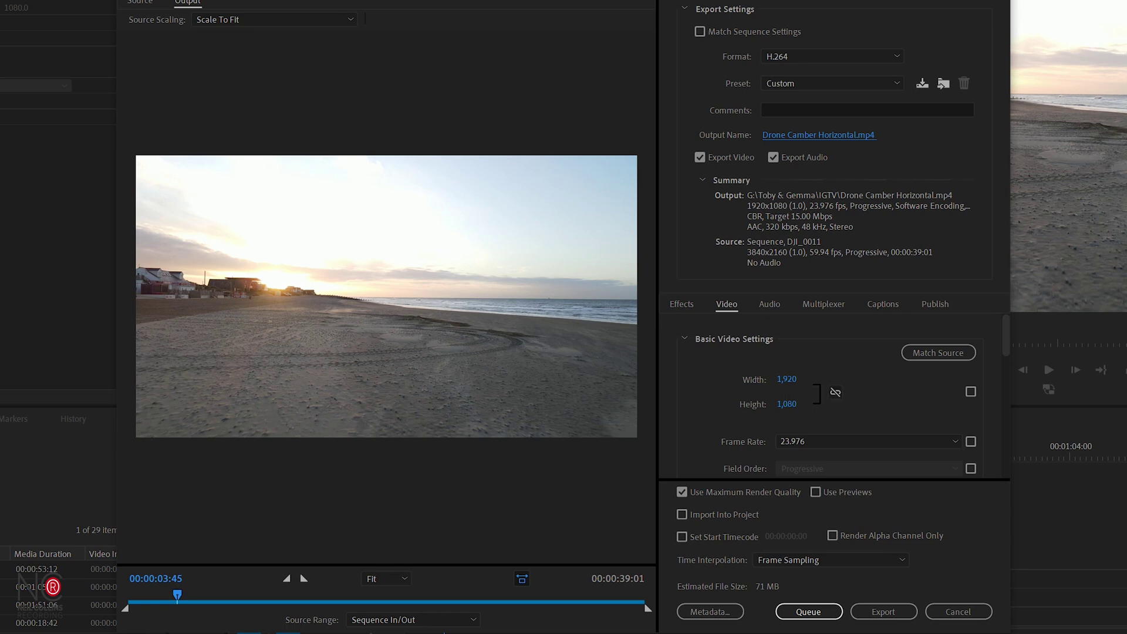
# Keep H.264 level 4.2, switch bitrate encoding to CBR at 15 Mbps, and export the horizontal video.
pyautogui.scroll(-2, 852, 397)
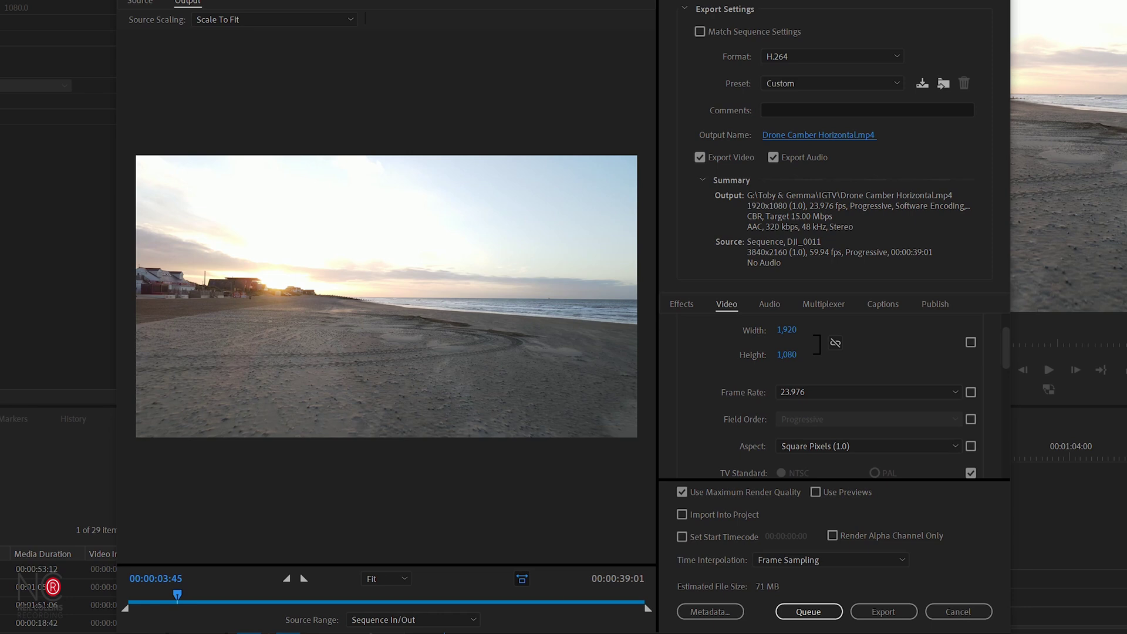
pyautogui.scroll(-4, 830, 396)
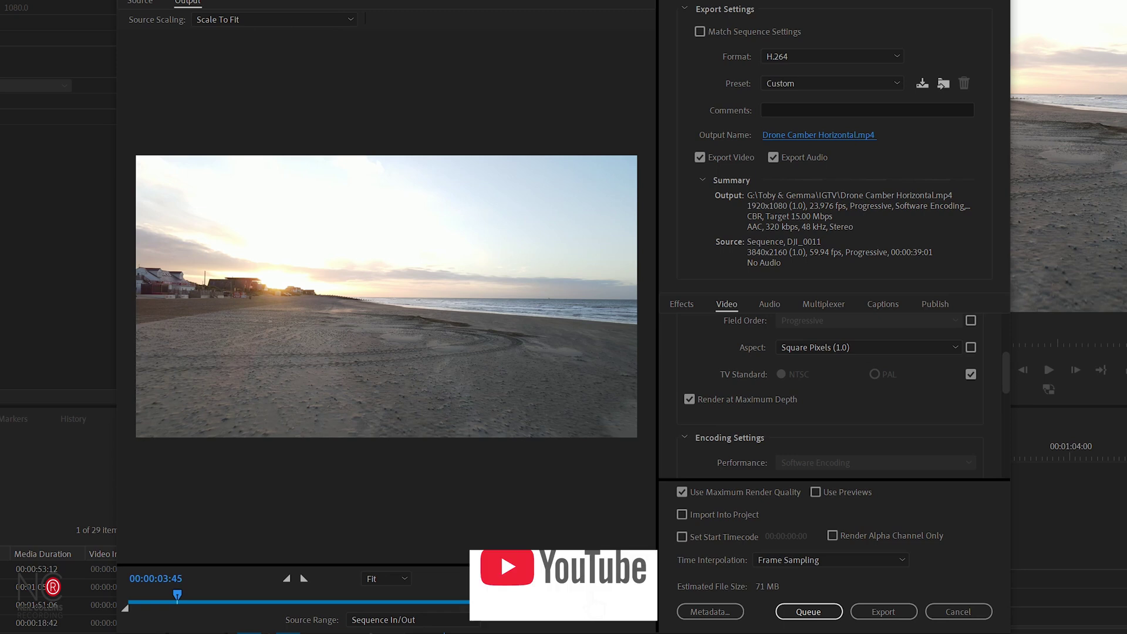
pyautogui.scroll(-3, 821, 393)
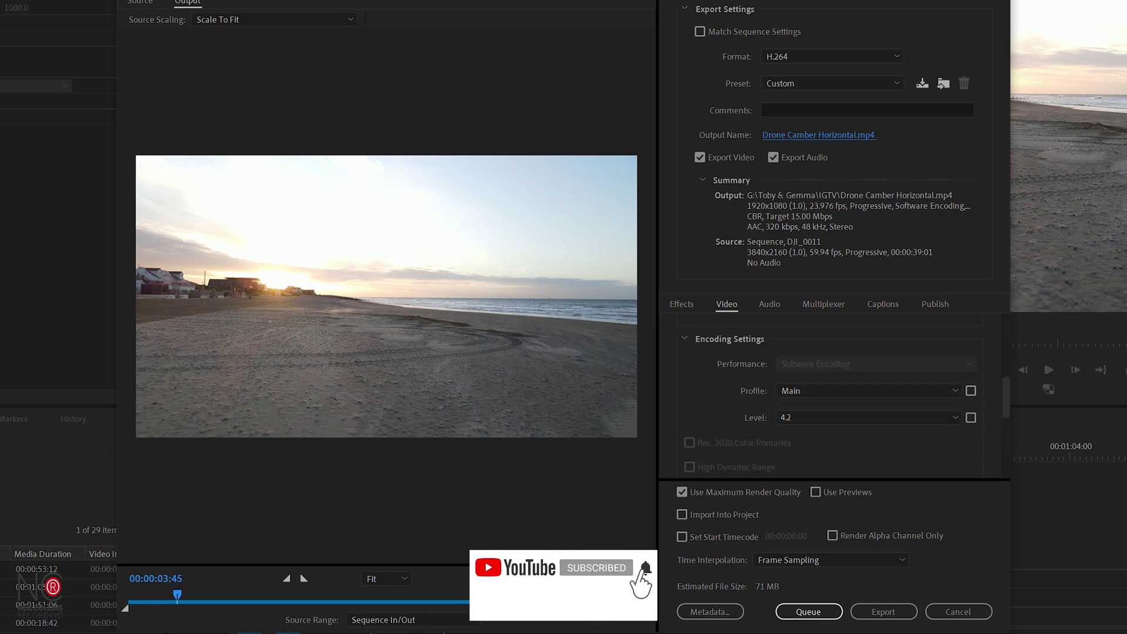
pyautogui.click(816, 417)
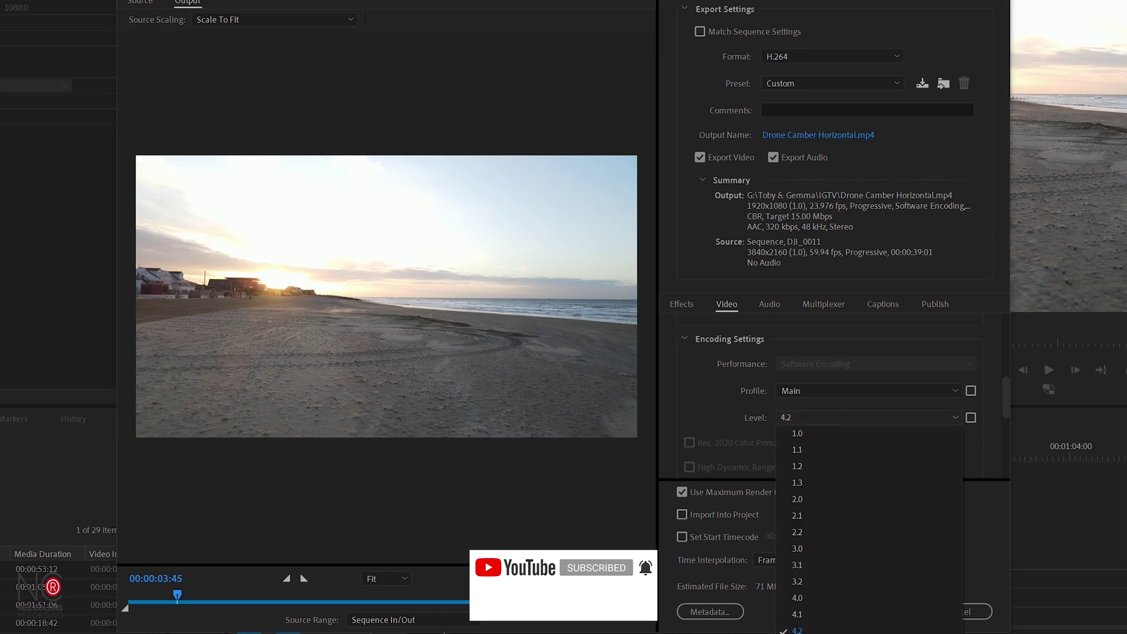
pyautogui.click(815, 417)
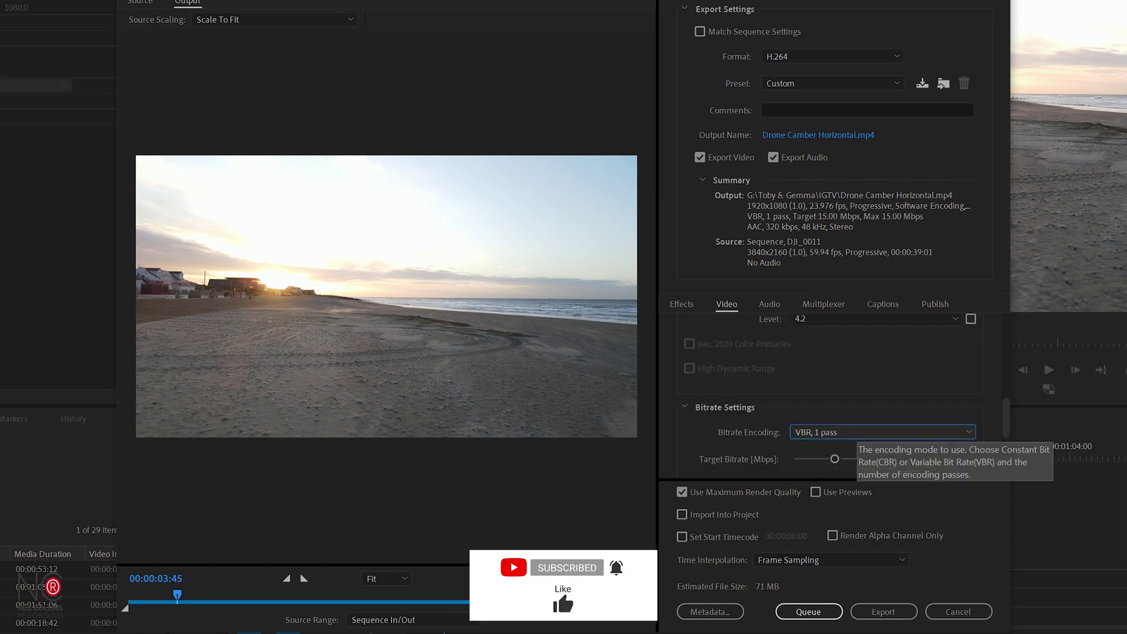
pyautogui.click(857, 432)
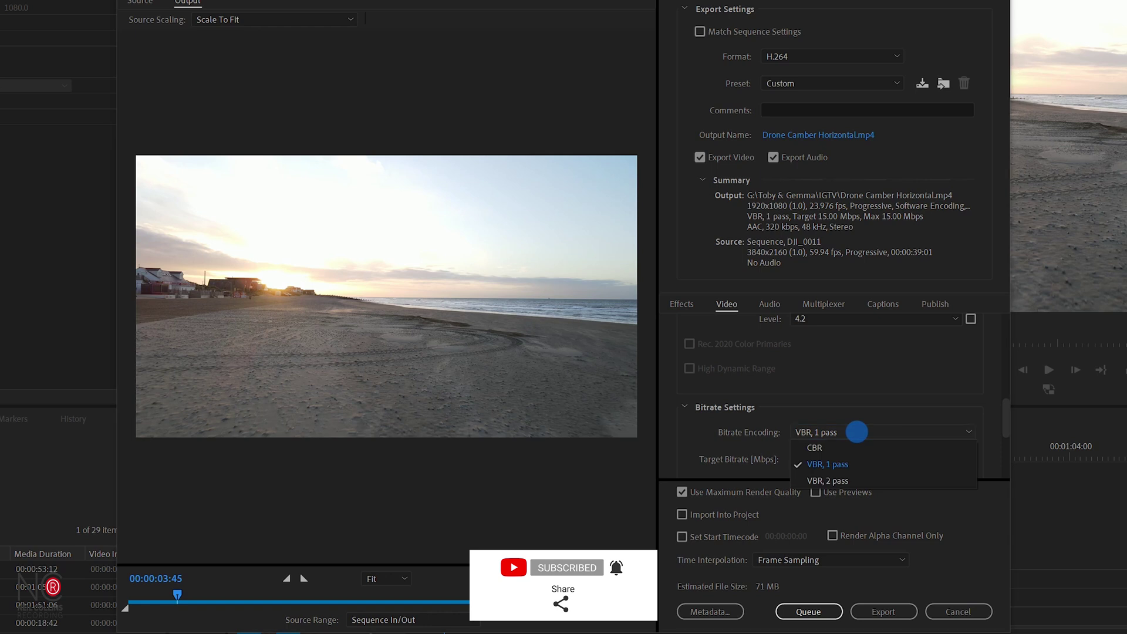
pyautogui.click(832, 447)
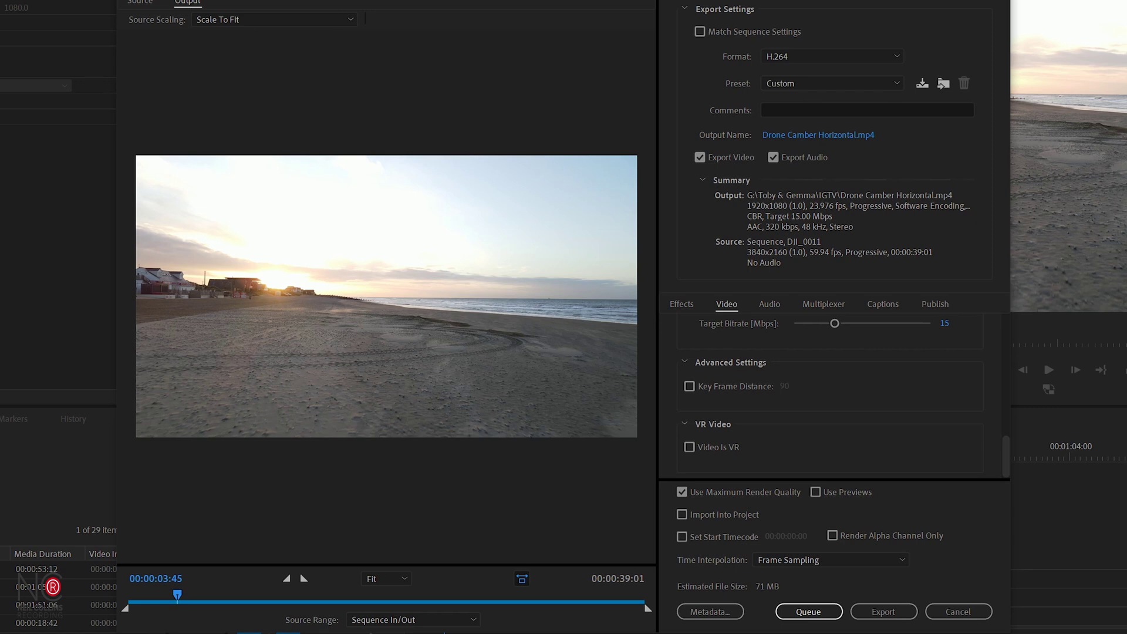
pyautogui.click(883, 612)
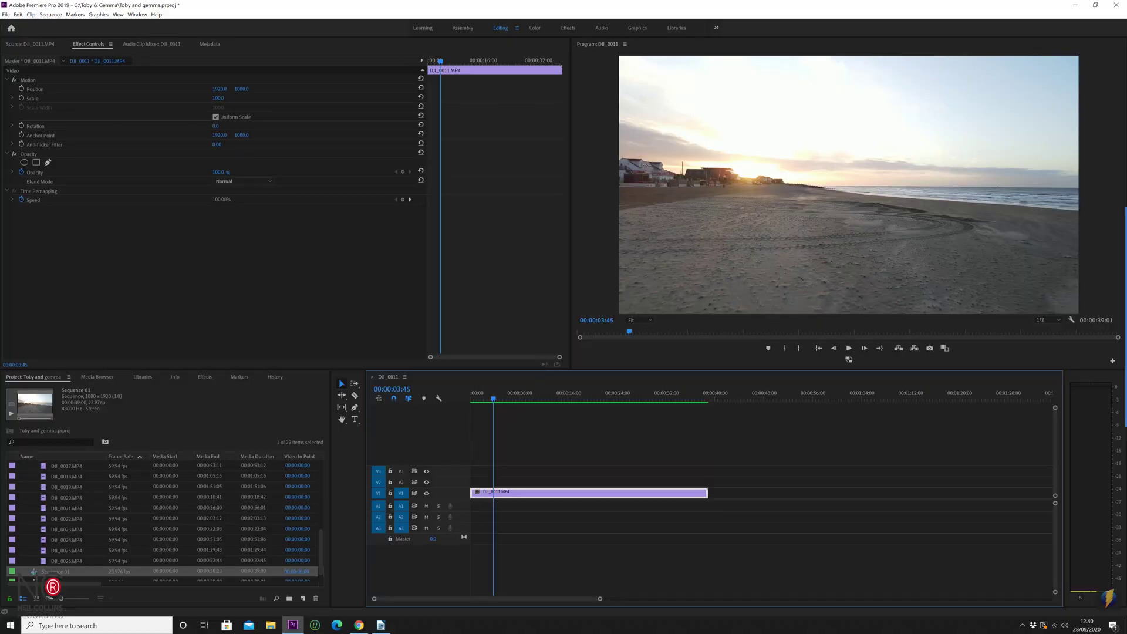
# Create Sequence 02 through File > New > Sequence with a custom 1080 x 1920 frame size.
pyautogui.click(6, 14)
pyautogui.moveTo(76, 26)
pyautogui.click(330, 61)
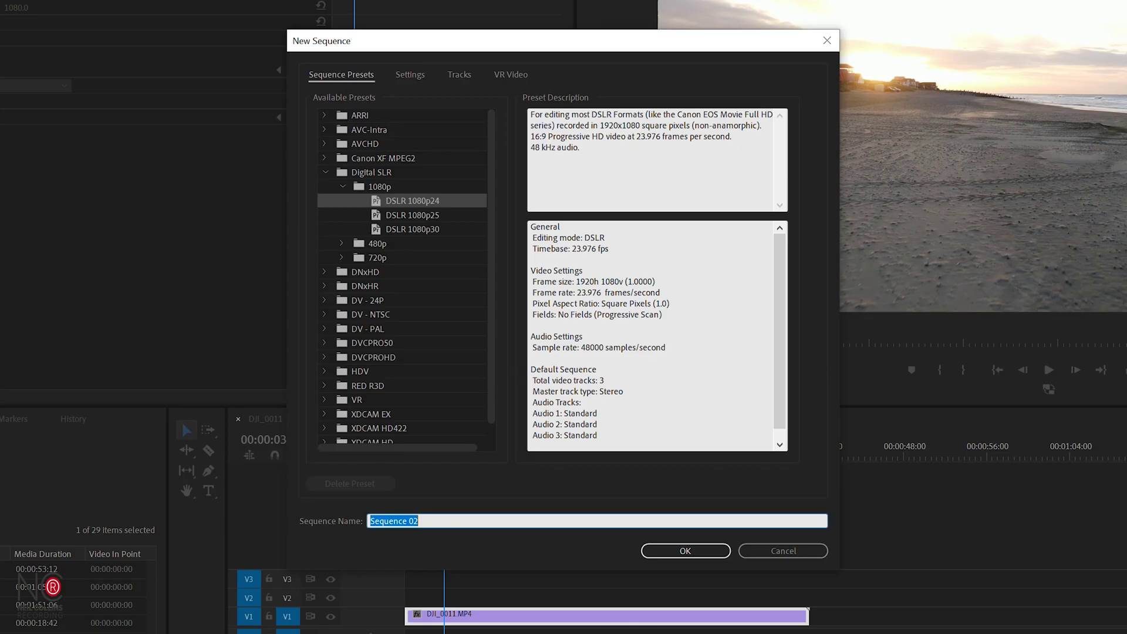
pyautogui.click(410, 74)
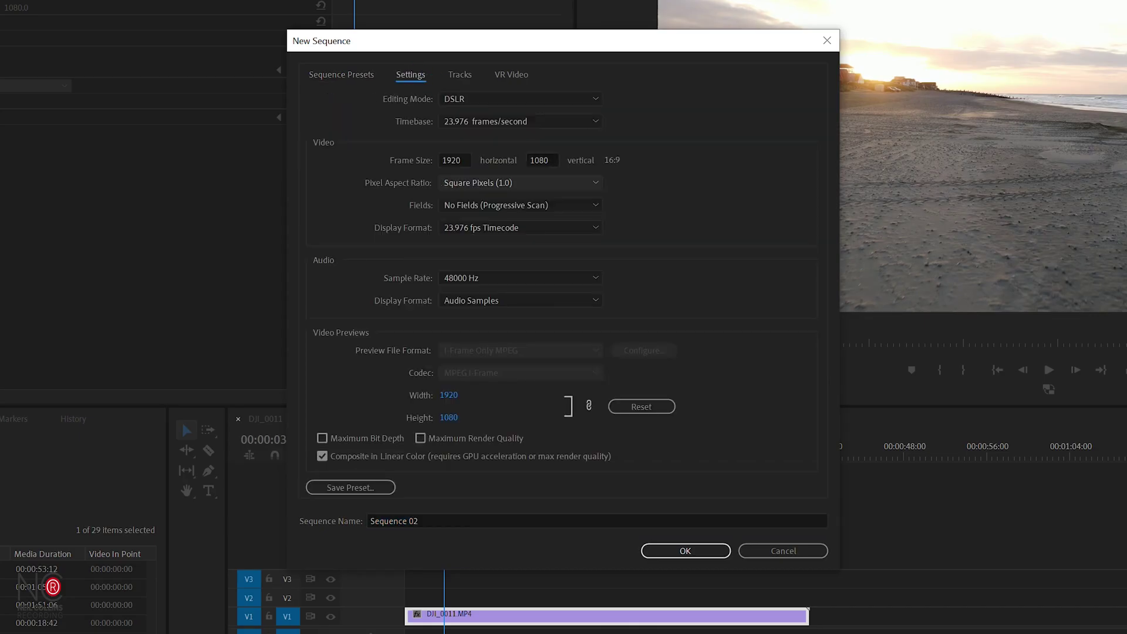
pyautogui.click(461, 156)
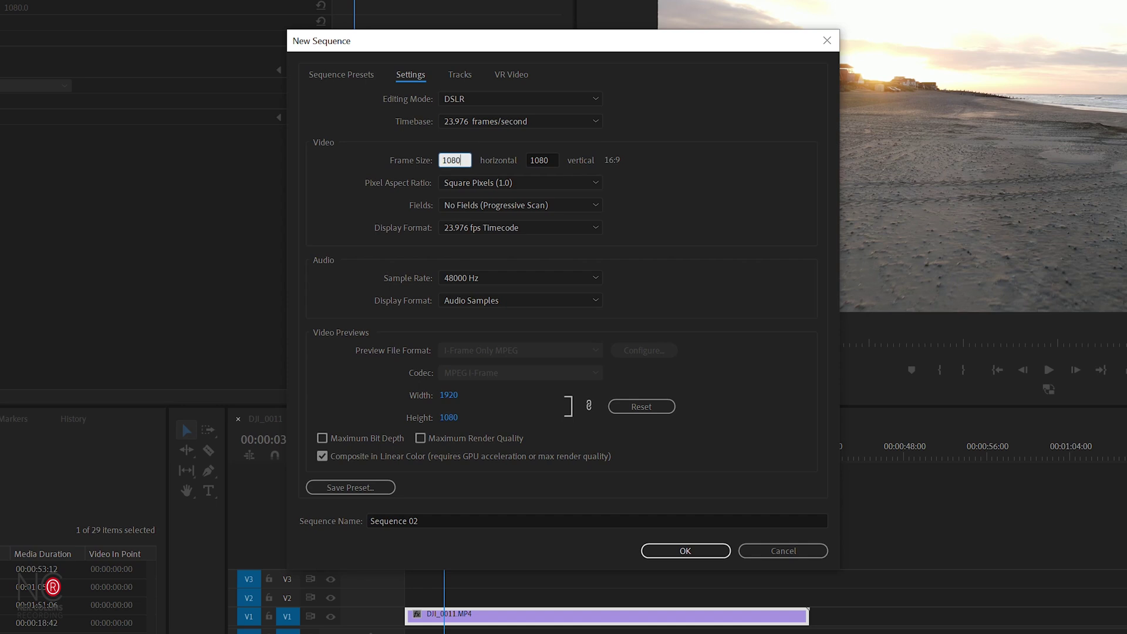
pyautogui.press('Tab')
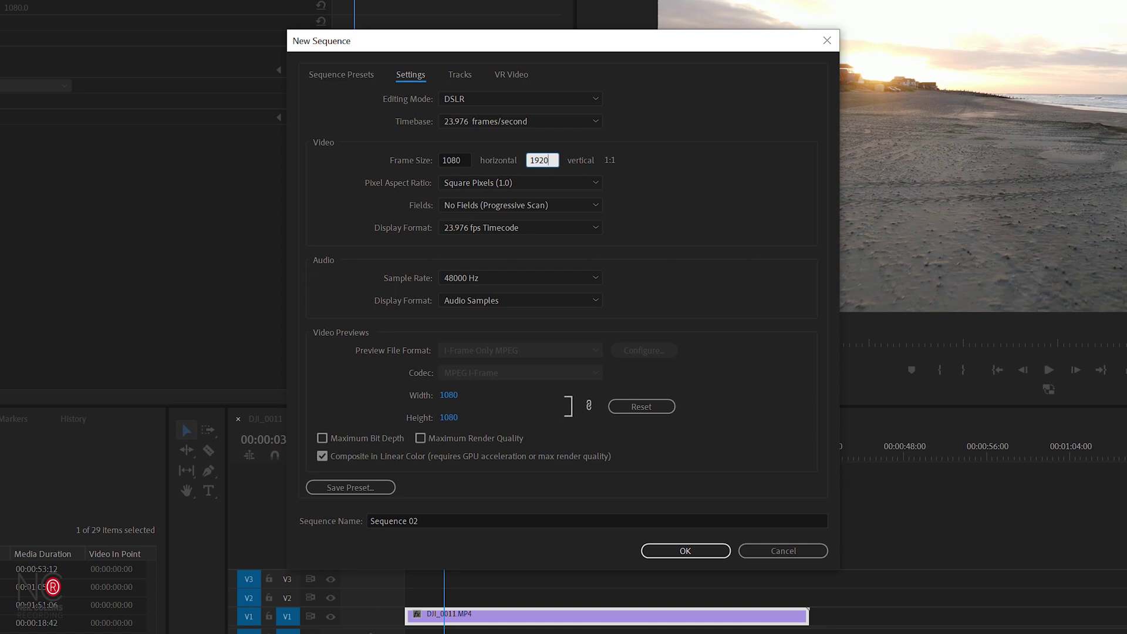
pyautogui.press('Return')
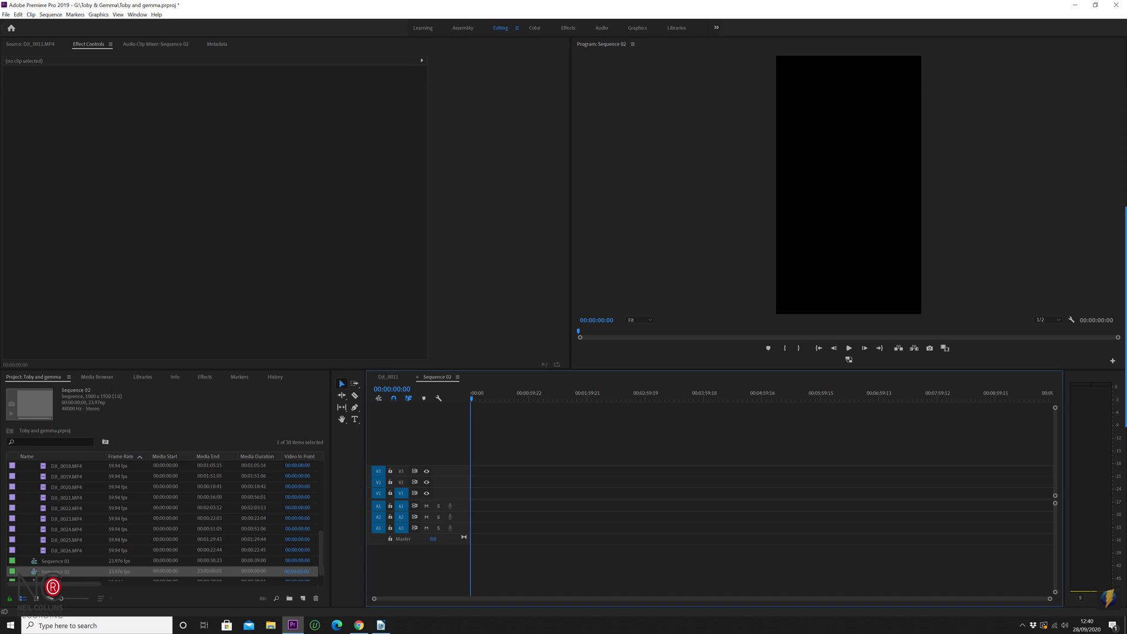
# Paste the beach clip from the DJI_0011 sequence into the empty Sequence 02.
pyautogui.click(388, 376)
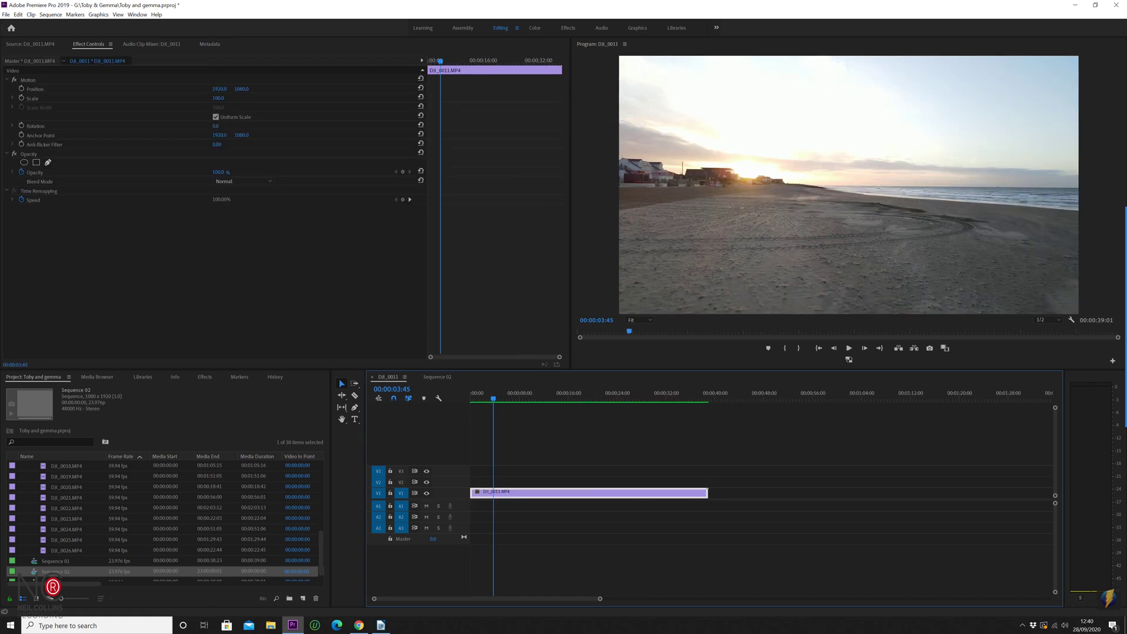
pyautogui.click(434, 376)
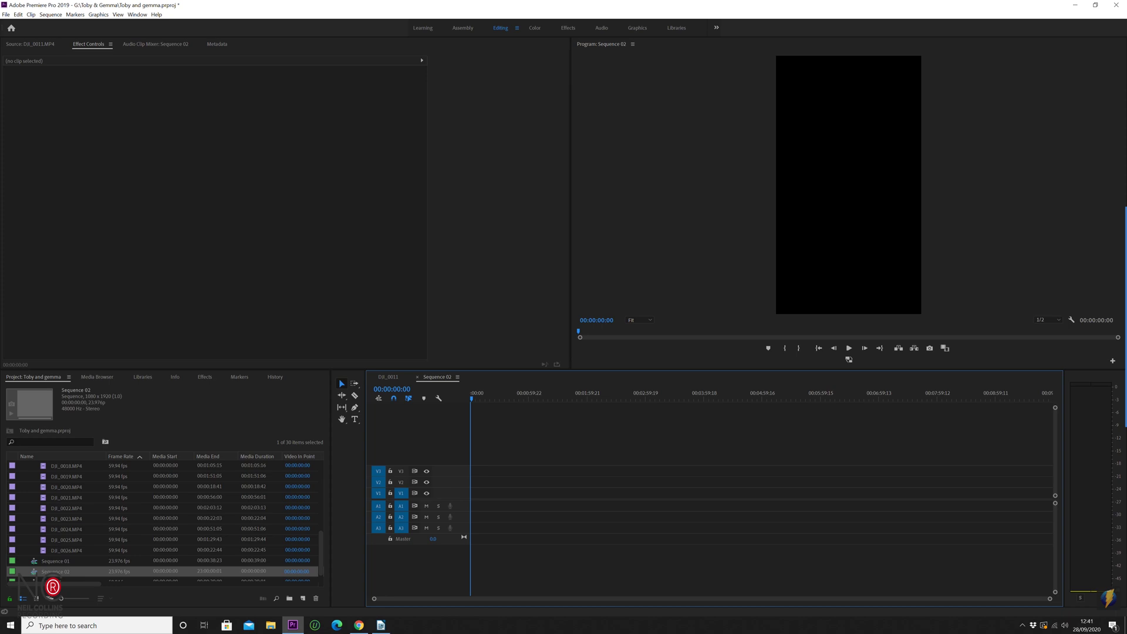
pyautogui.hotkey('ctrl', 'v')
pyautogui.moveTo(490, 393)
pyautogui.mouseDown()
pyautogui.moveTo(480, 397)
pyautogui.moveTo(499, 390)
pyautogui.moveTo(477, 392)
pyautogui.mouseUp()
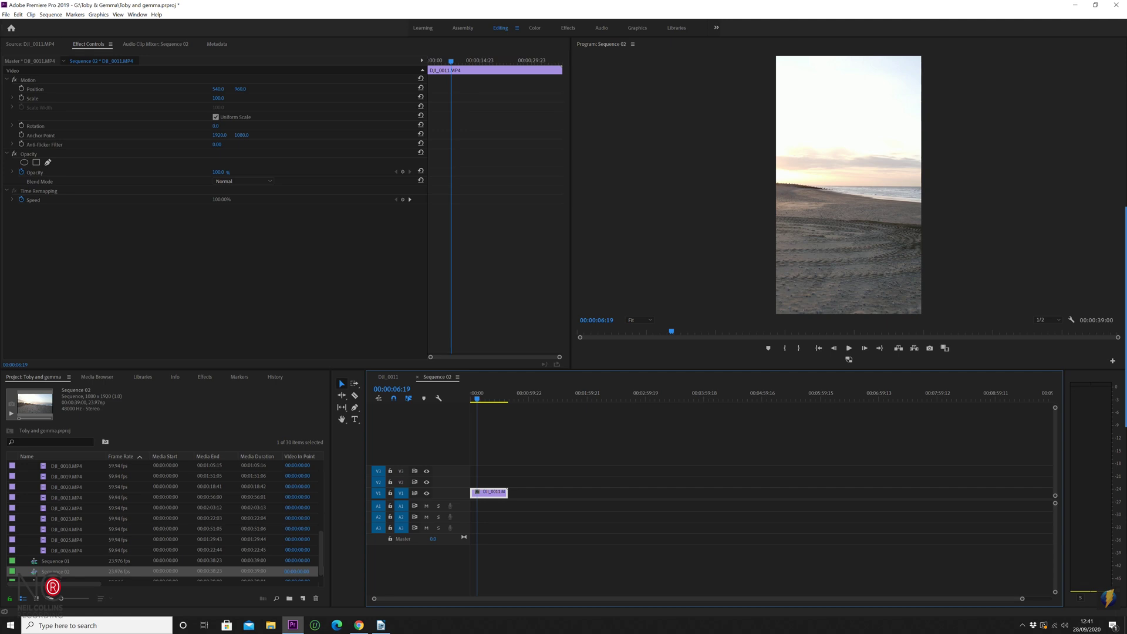
# Shift the clip's horizontal position to reframe it within the vertical frame.
pyautogui.moveTo(218, 89); pyautogui.dragTo(241, 88)
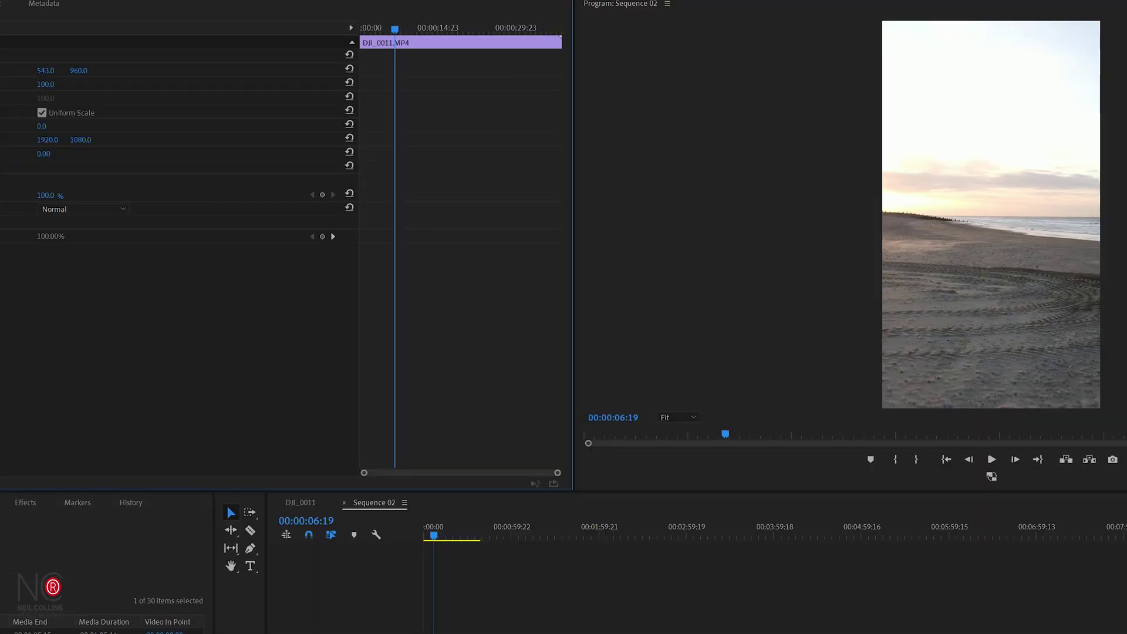
pyautogui.hotkey('shift', 'Left')
pyautogui.hotkey('shift', 'Left')
pyautogui.hotkey('shift', 'Left')
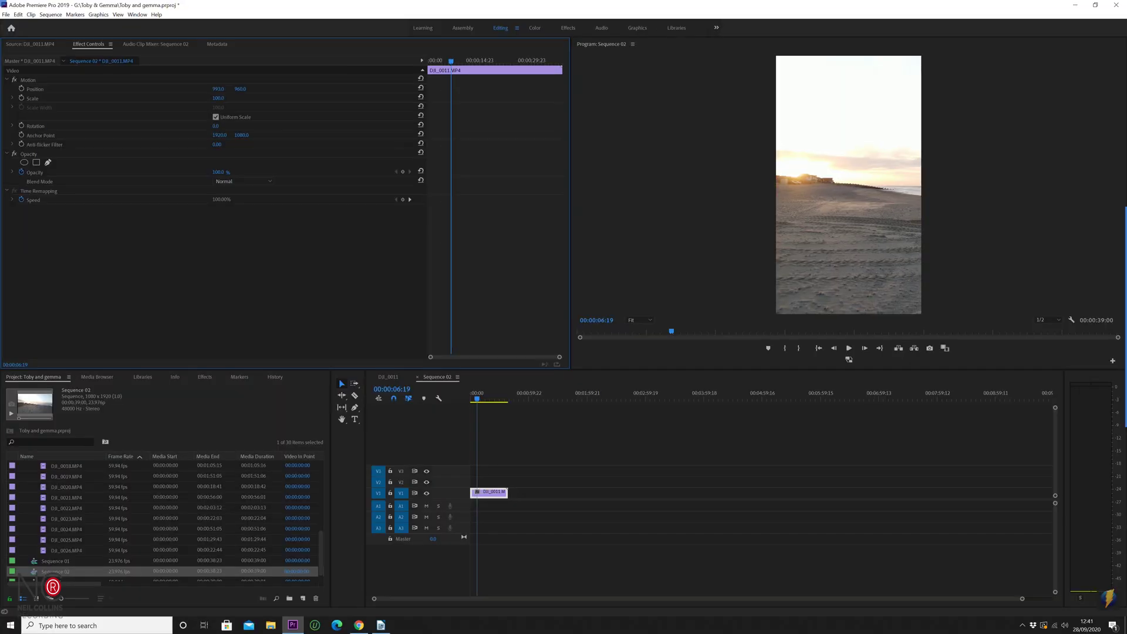
pyautogui.moveTo(476, 394); pyautogui.dragTo(466, 393)
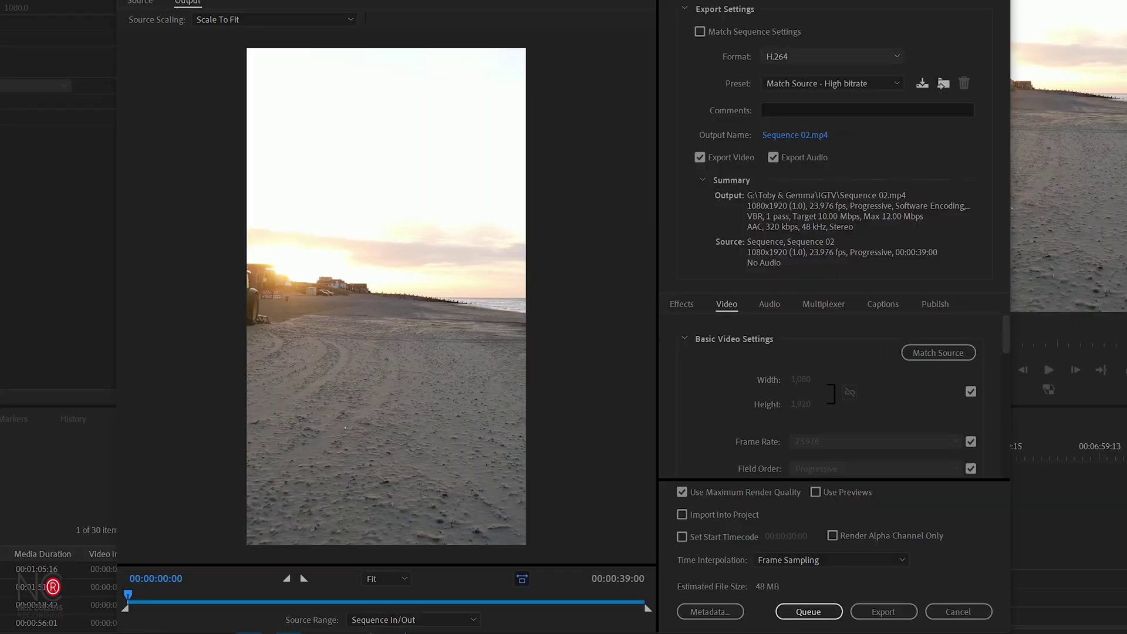
# Choose an export preset and set the output frame to 1080 wide by 1920 high.
pyautogui.click(809, 84)
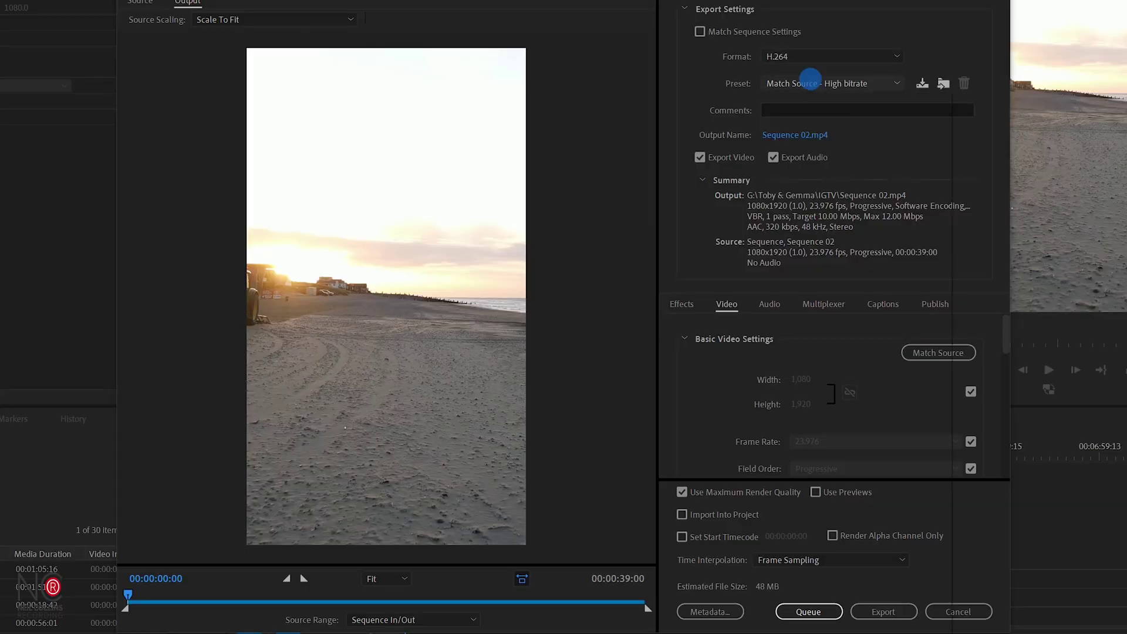
pyautogui.click(797, 87)
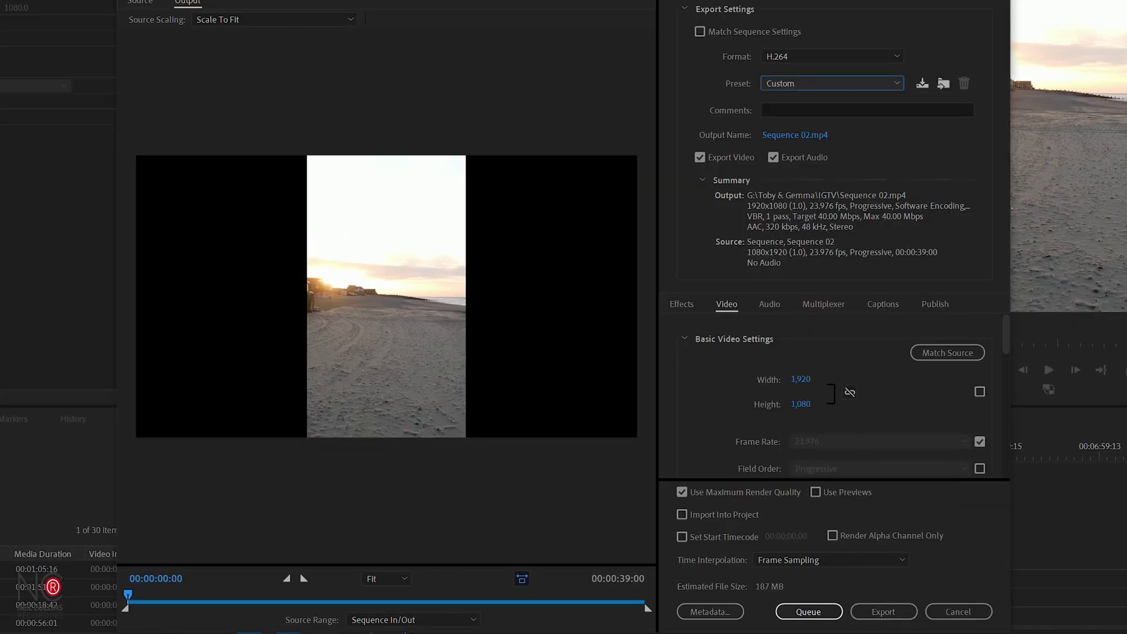
pyautogui.click(801, 379)
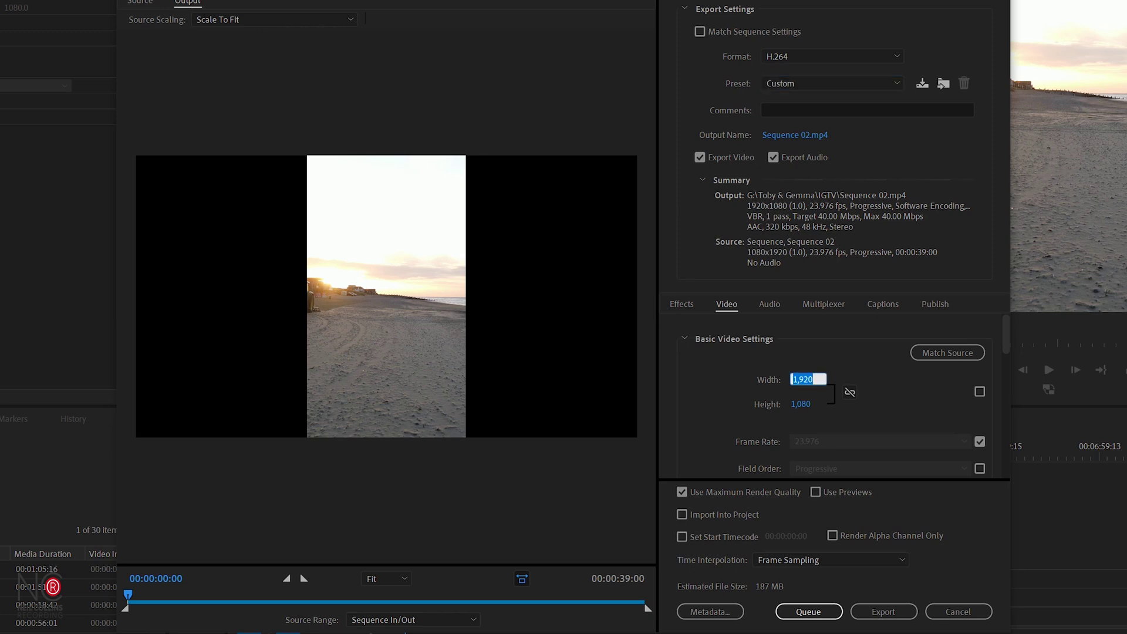
pyautogui.write('1080')
pyautogui.press('Return')
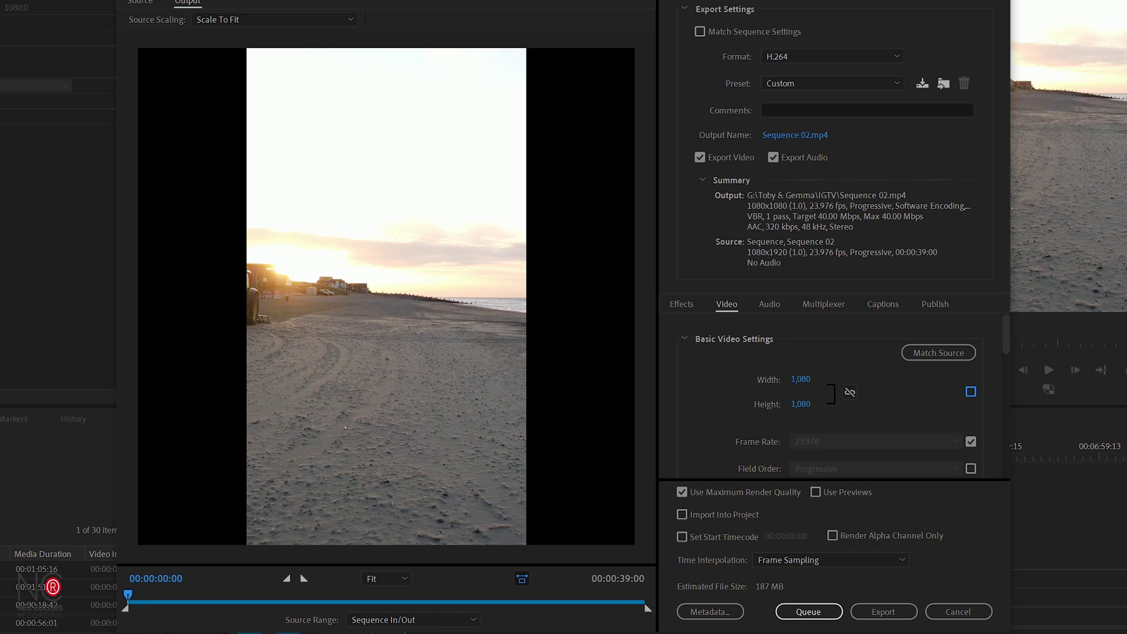
pyautogui.click(801, 404)
pyautogui.write('1920')
pyautogui.press('Return')
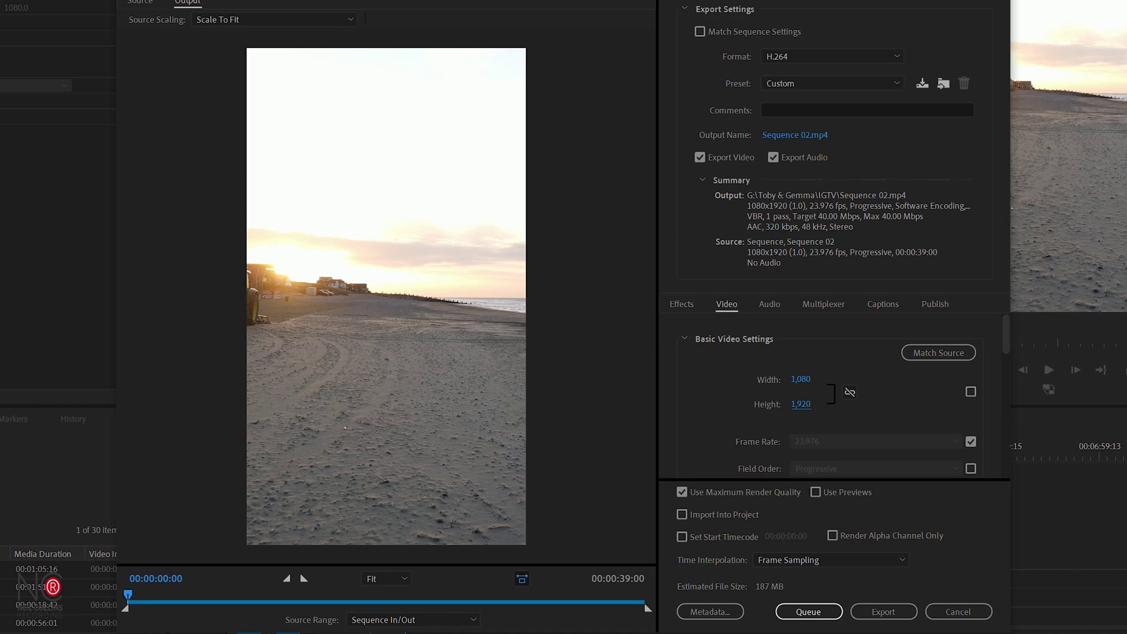
# Keep the source frame rate and set the H.264 profile to Main at level 4.1.
pyautogui.click(970, 441)
pyautogui.click(970, 441)
pyautogui.scroll(-3, 829, 399)
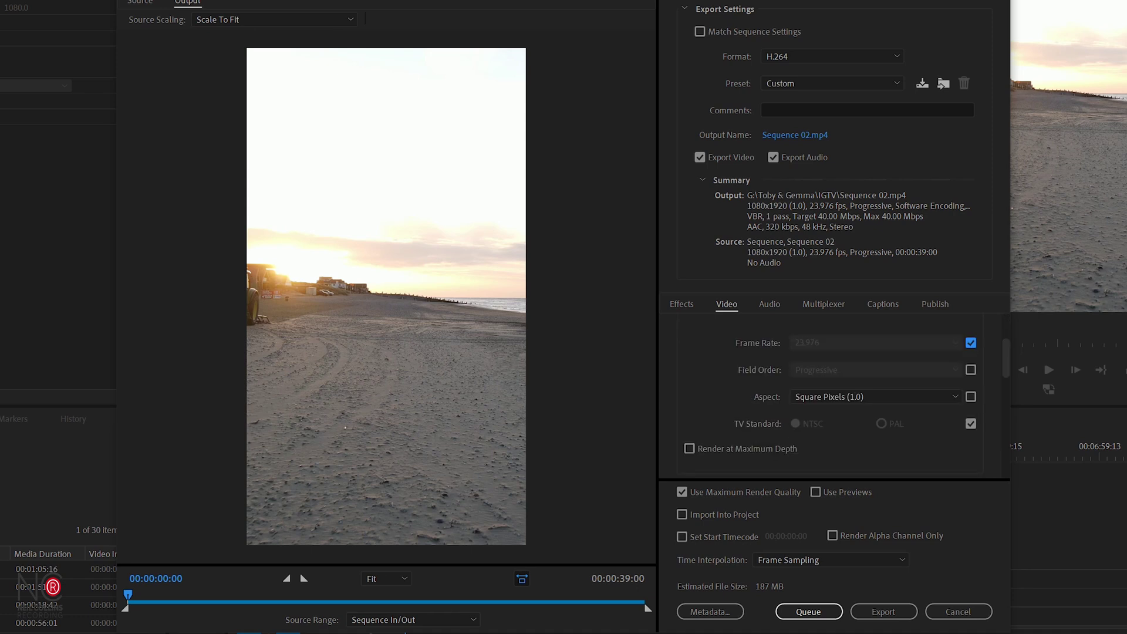
pyautogui.scroll(-3, 829, 399)
pyautogui.click(892, 439)
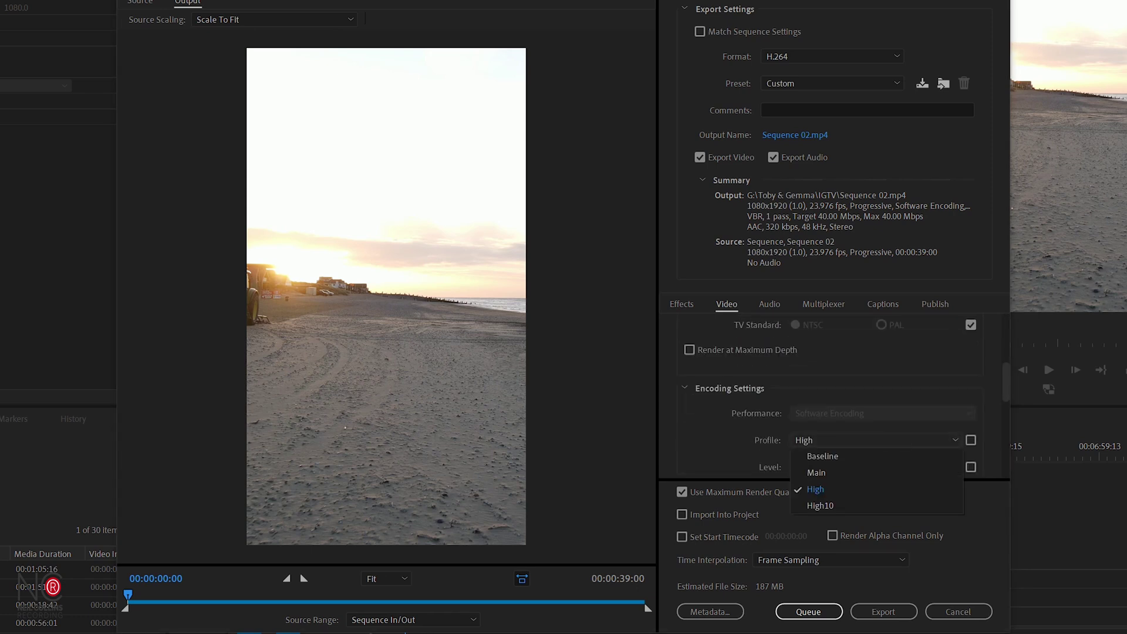
pyautogui.click(860, 469)
pyautogui.scroll(-2, 861, 446)
pyautogui.click(860, 418)
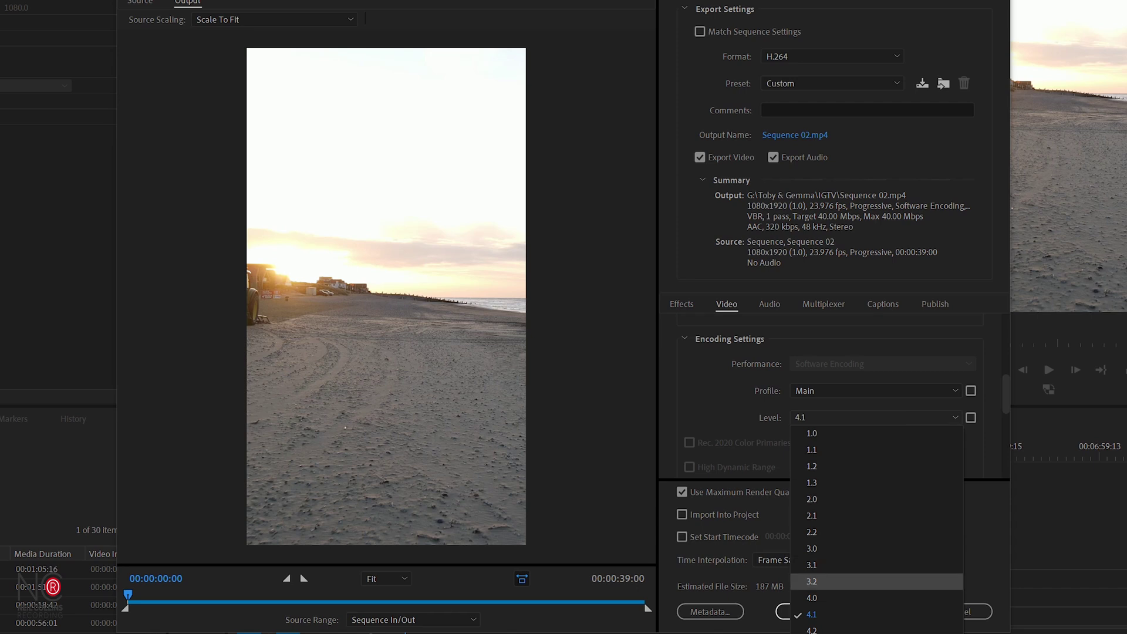
pyautogui.click(849, 614)
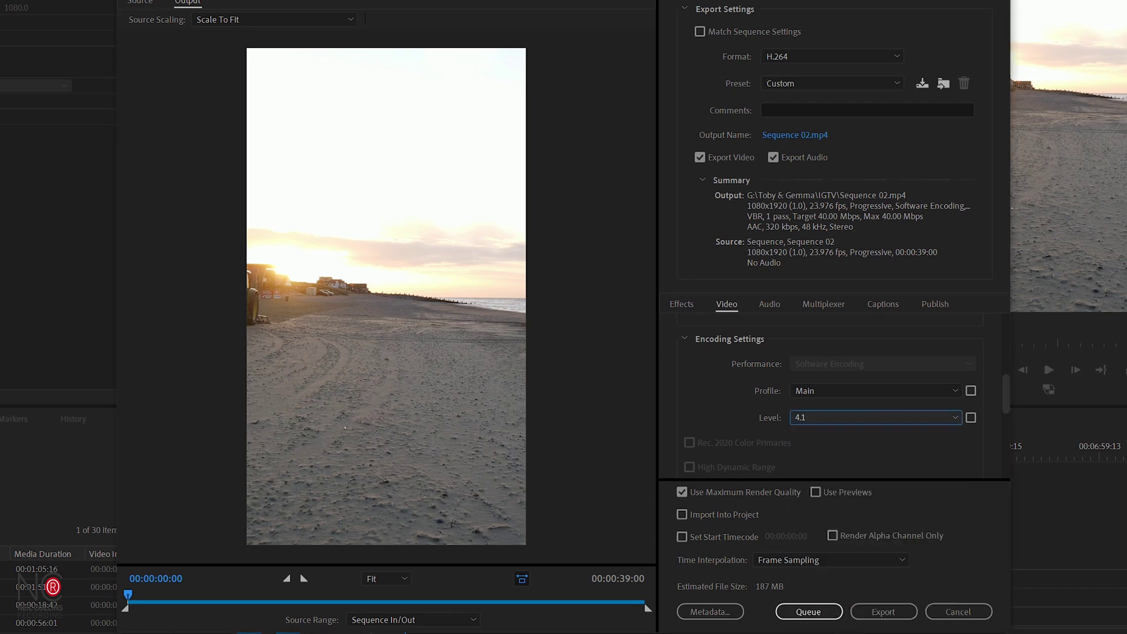
# Set bitrate encoding to CBR with a 15 Mbps target bitrate.
pyautogui.scroll(-2, 847, 393)
pyautogui.scroll(6, 845, 387)
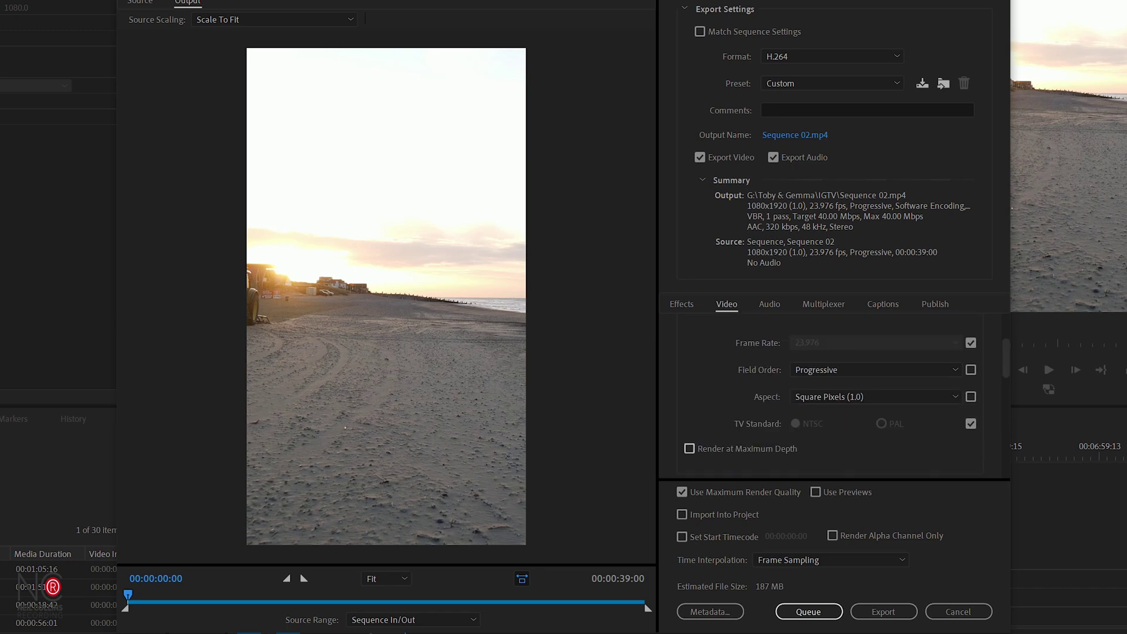
pyautogui.scroll(-6, 856, 379)
pyautogui.click(856, 381)
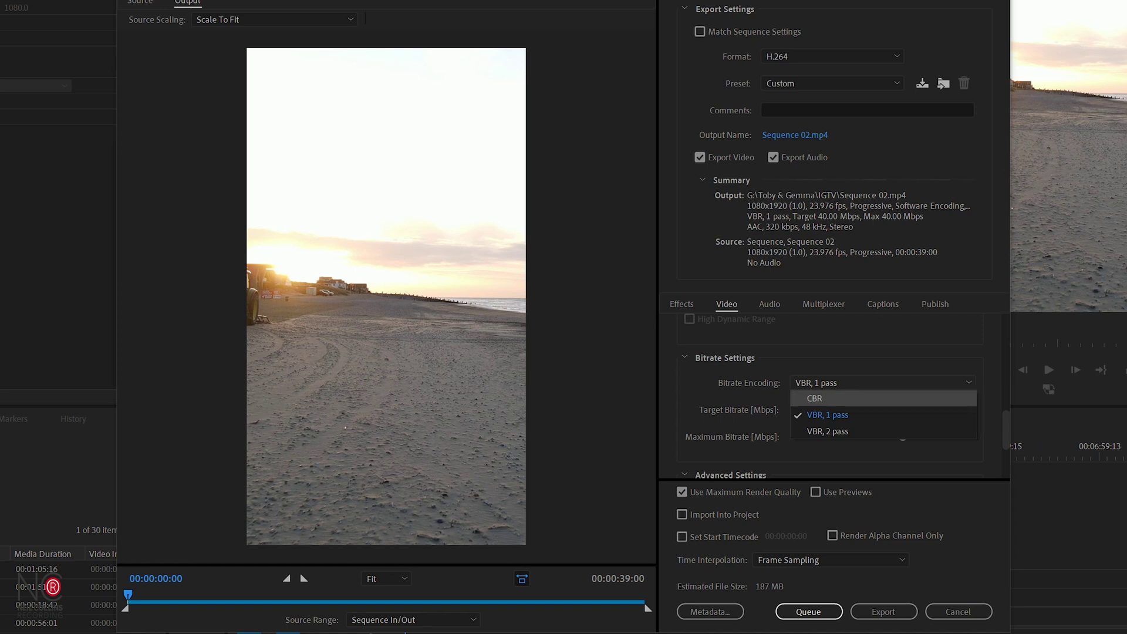
pyautogui.click(821, 398)
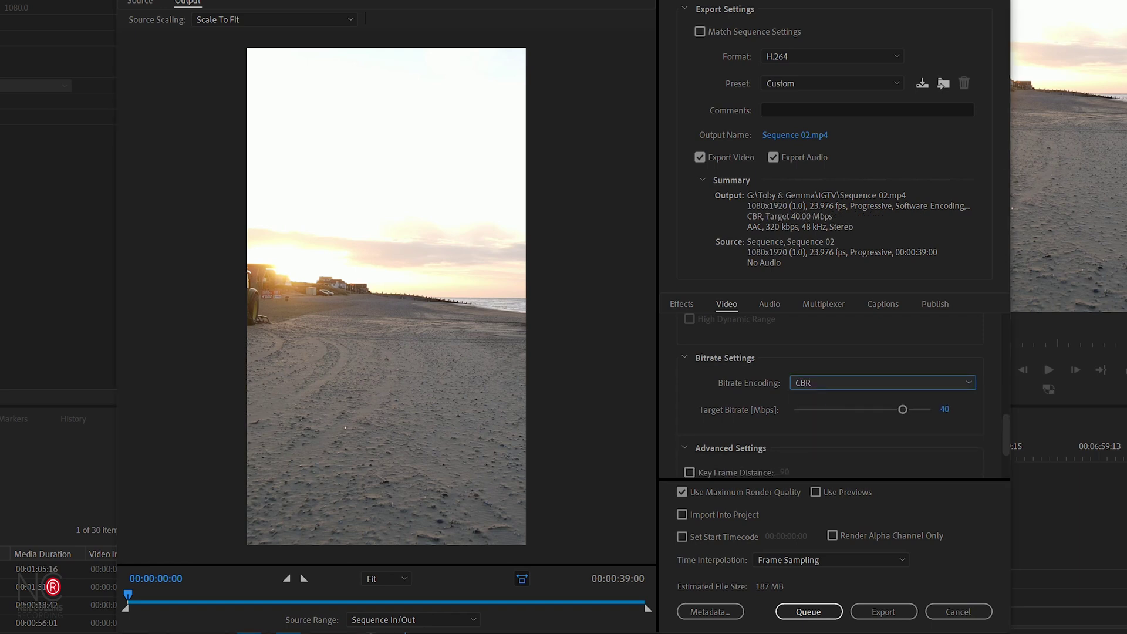
pyautogui.click(944, 409)
pyautogui.write('15')
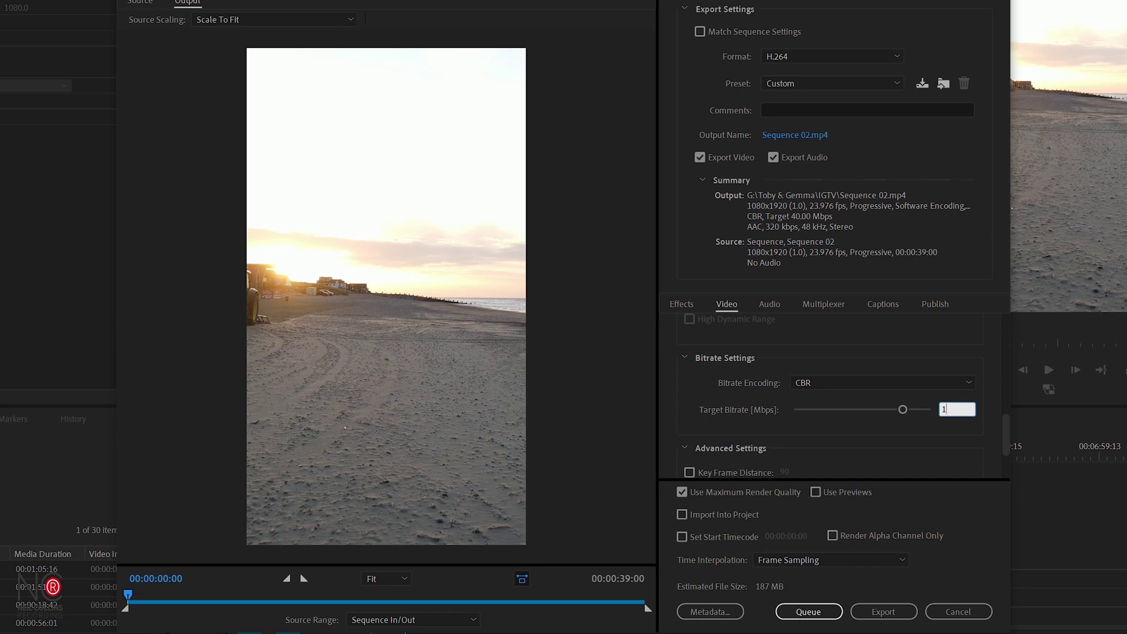
pyautogui.press('Return')
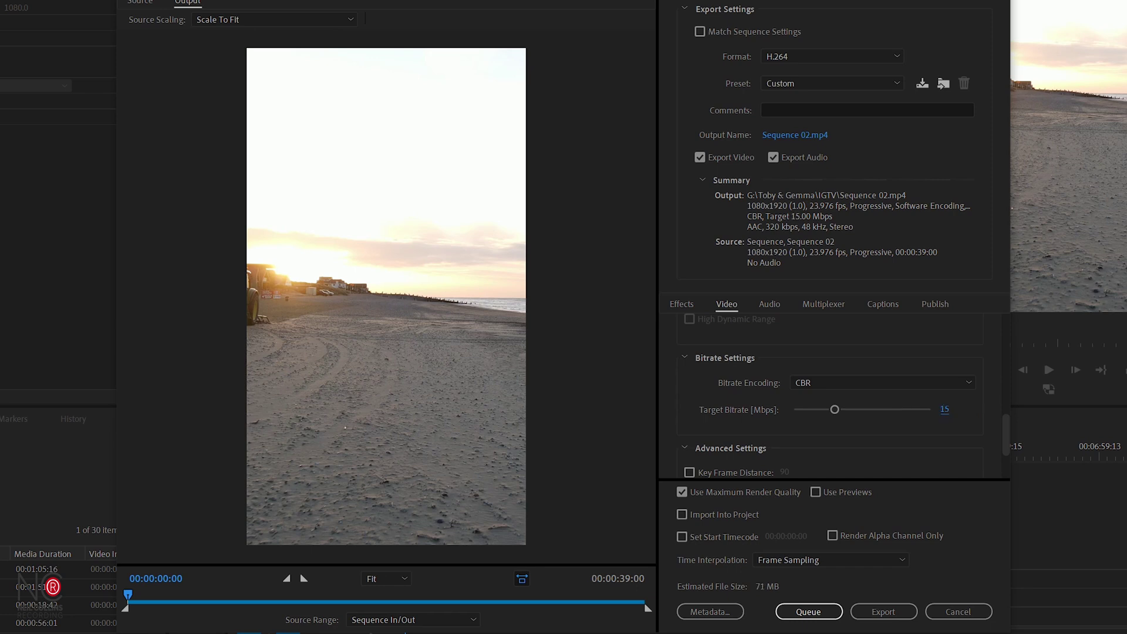
pyautogui.scroll(-3, 830, 399)
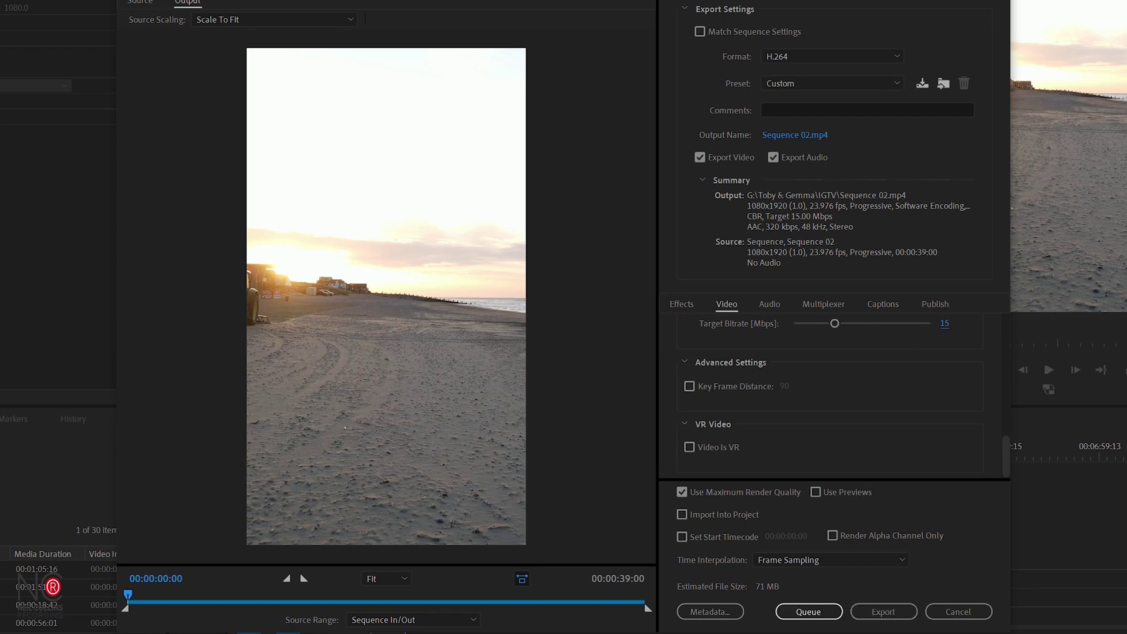
pyautogui.click(794, 135)
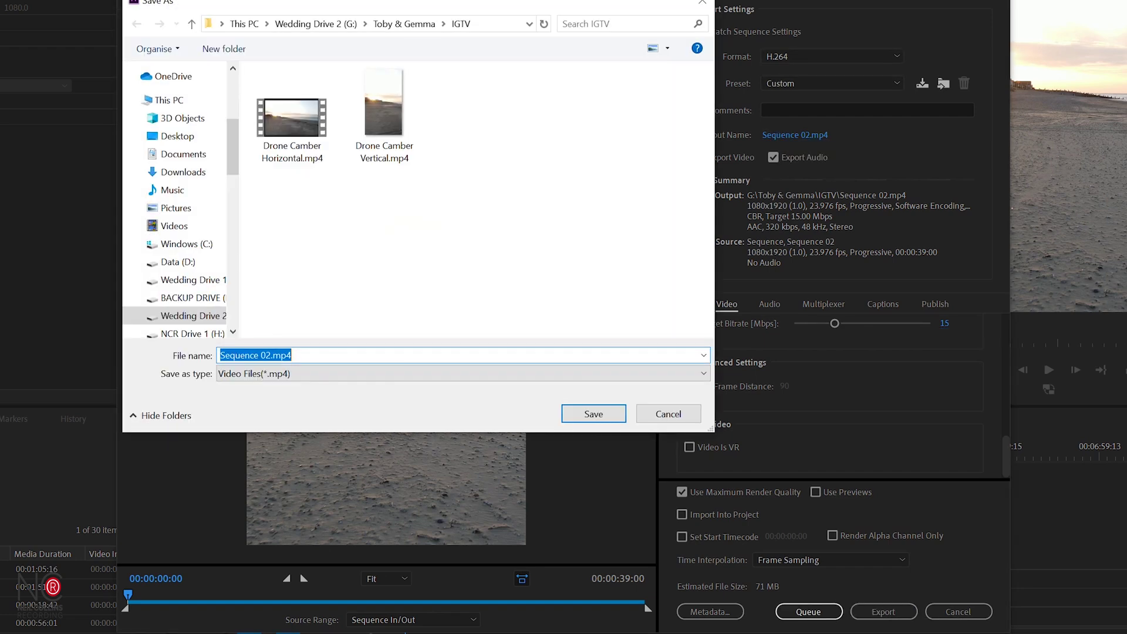
# Overwrite Drone Camber Vertical.mp4 in the IGTV folder and export the vertical video.
pyautogui.click(384, 116)
pyautogui.press('Tab')
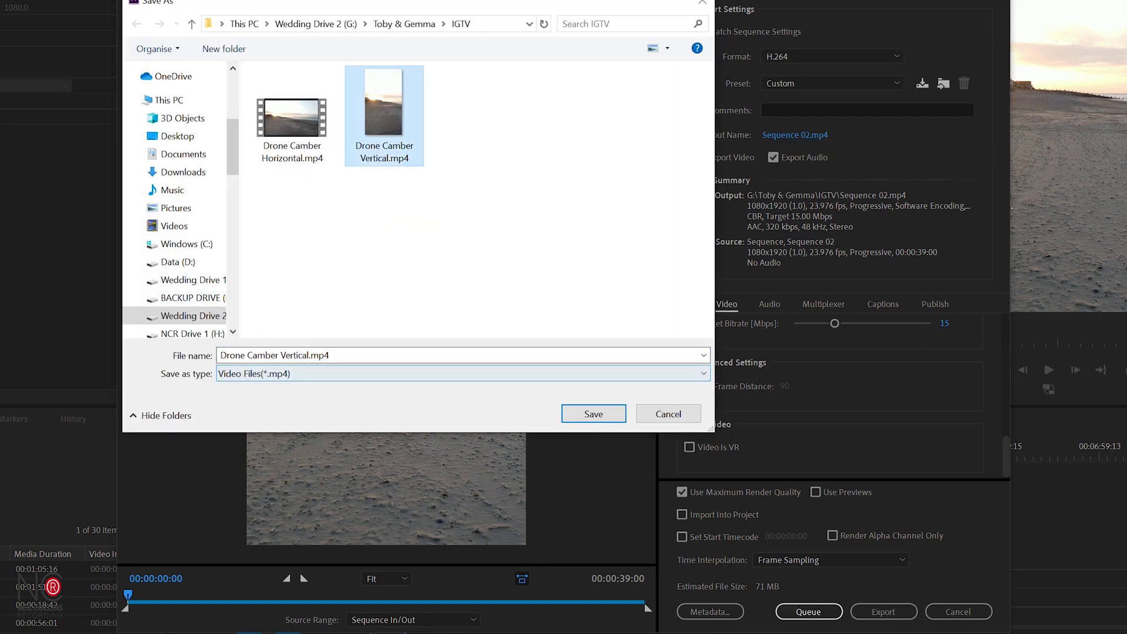
pyautogui.click(593, 413)
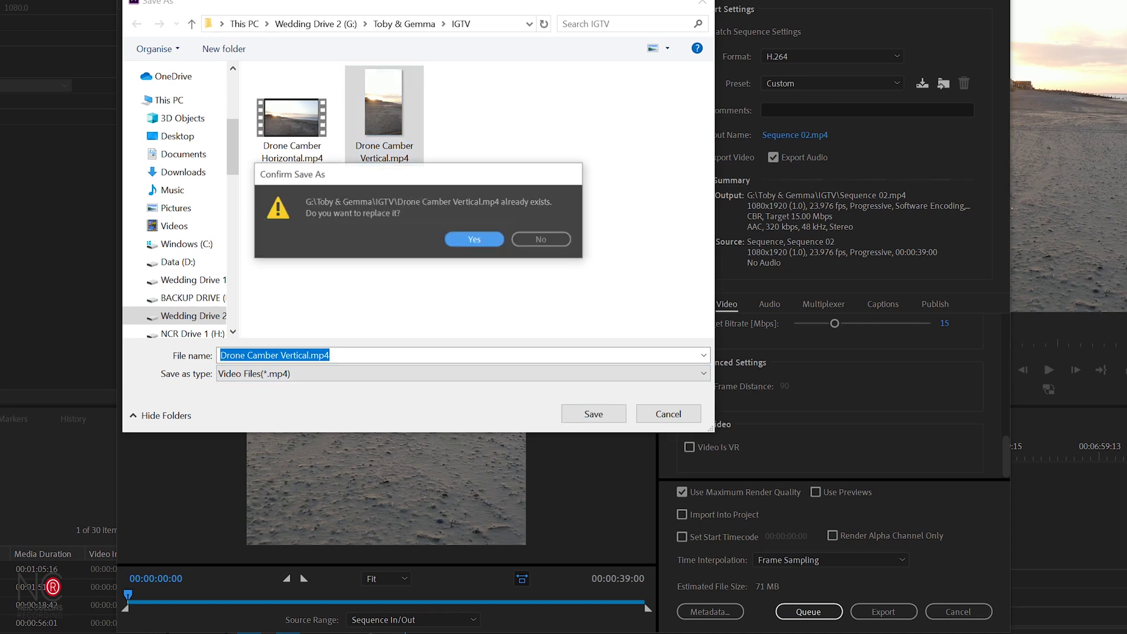
pyautogui.click(468, 238)
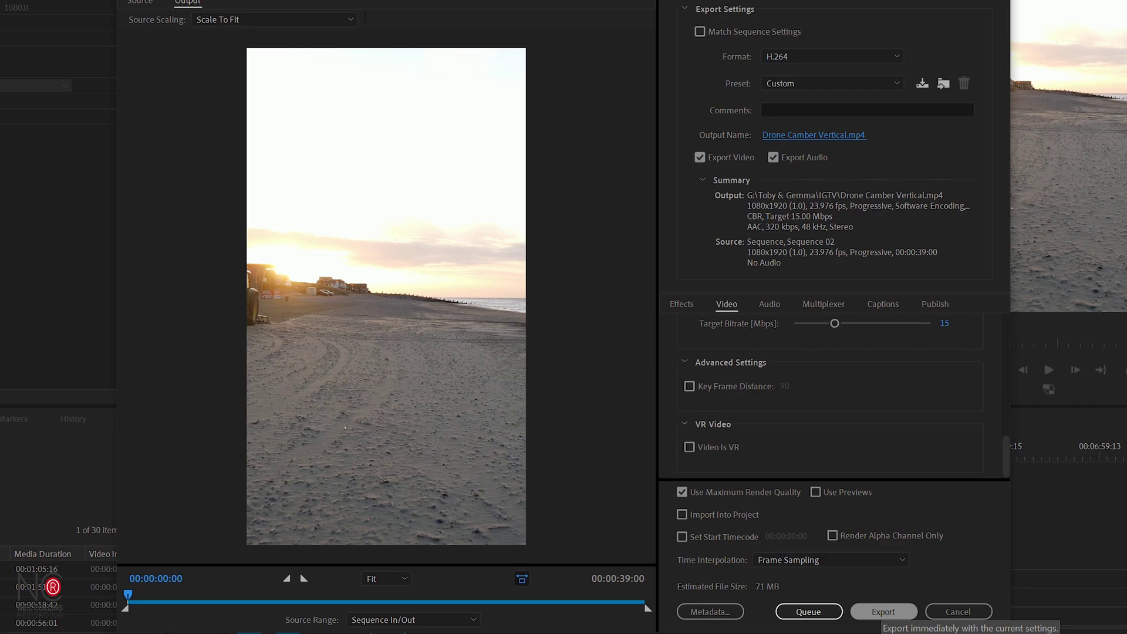
pyautogui.click(884, 611)
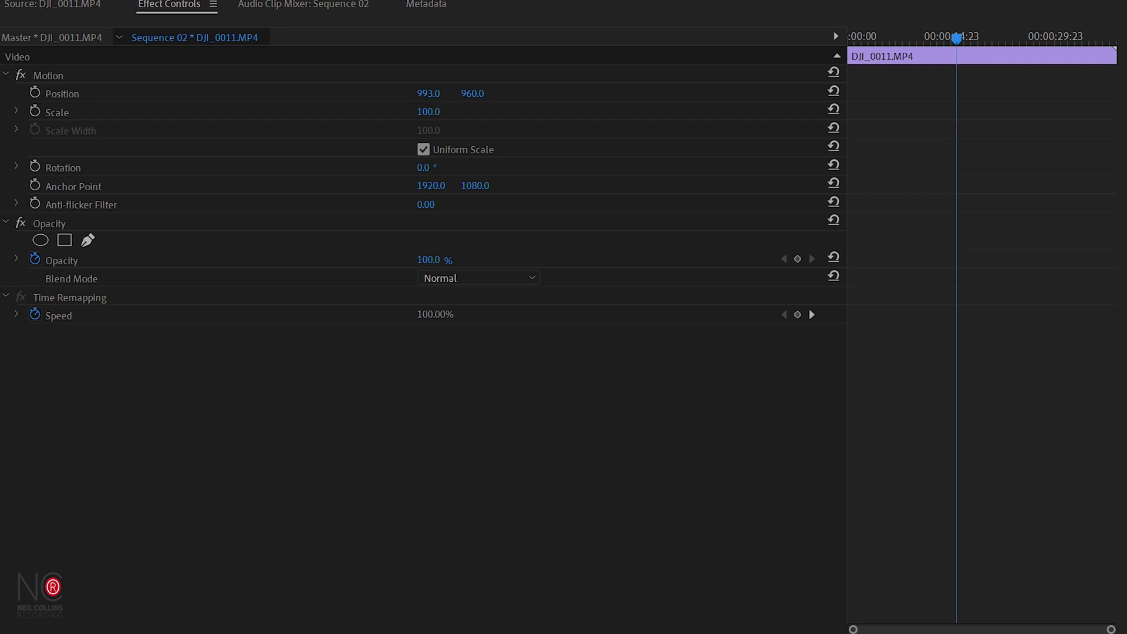
# Set the clip's Position X to 540 and its Rotation to 90 degrees.
pyautogui.click(432, 93)
pyautogui.write('540')
pyautogui.press('Return')
pyautogui.click(423, 167)
pyautogui.write('90')
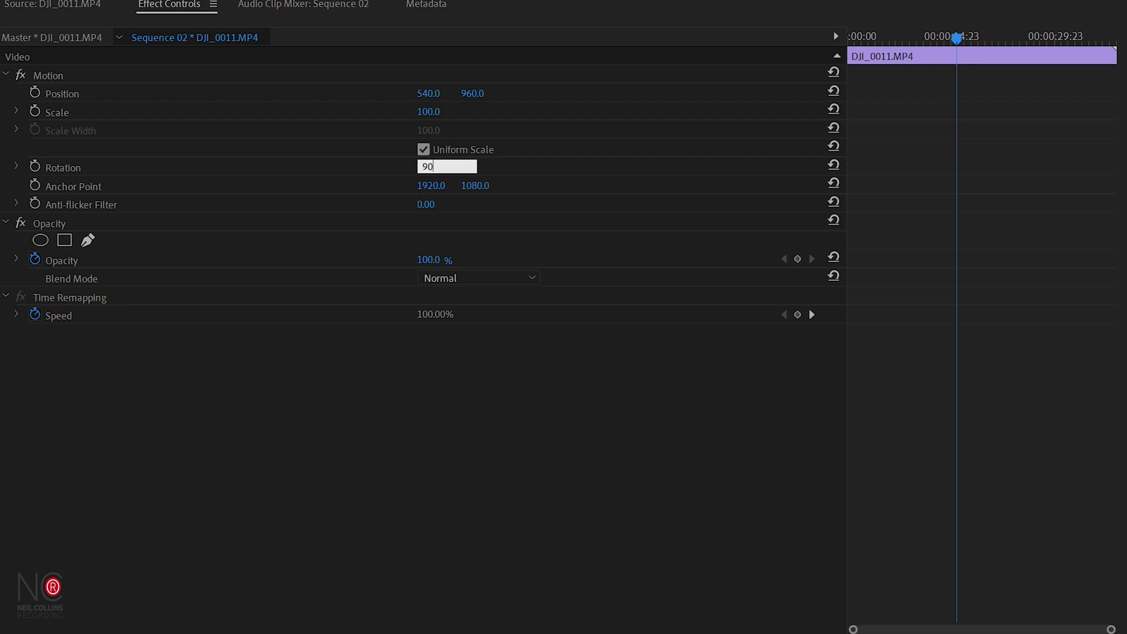
pyautogui.press('Return')
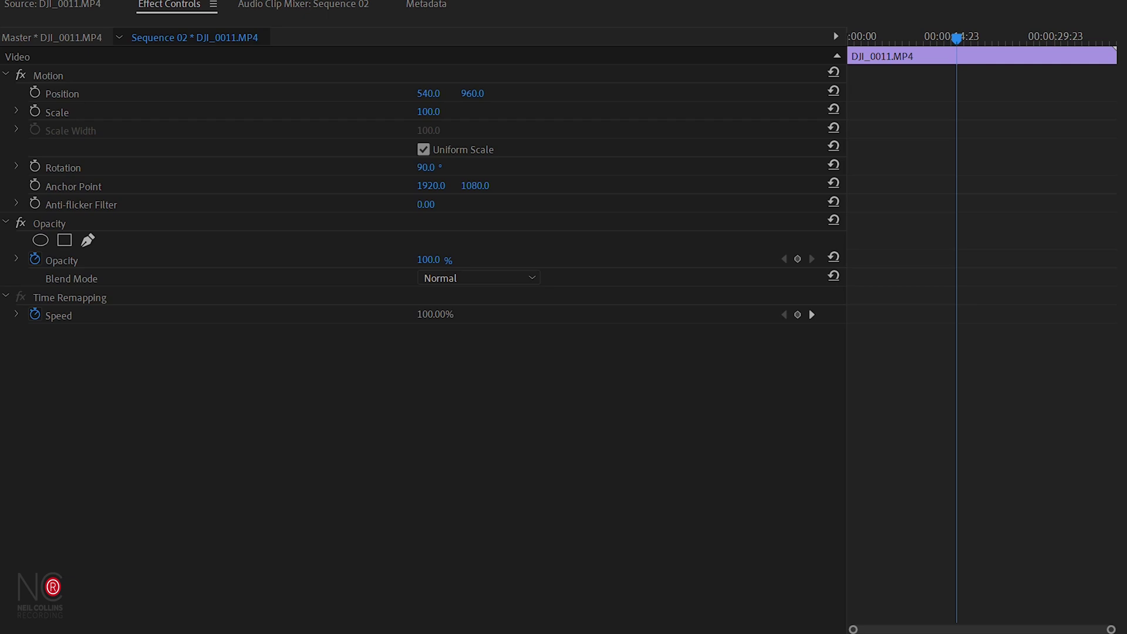
# Scale the clip to 41%, then scrub it up to 50% to fill the frame.
pyautogui.click(428, 111)
pyautogui.write('41')
pyautogui.press('Return')
pyautogui.moveTo(216, 98); pyautogui.dragTo(231, 98)
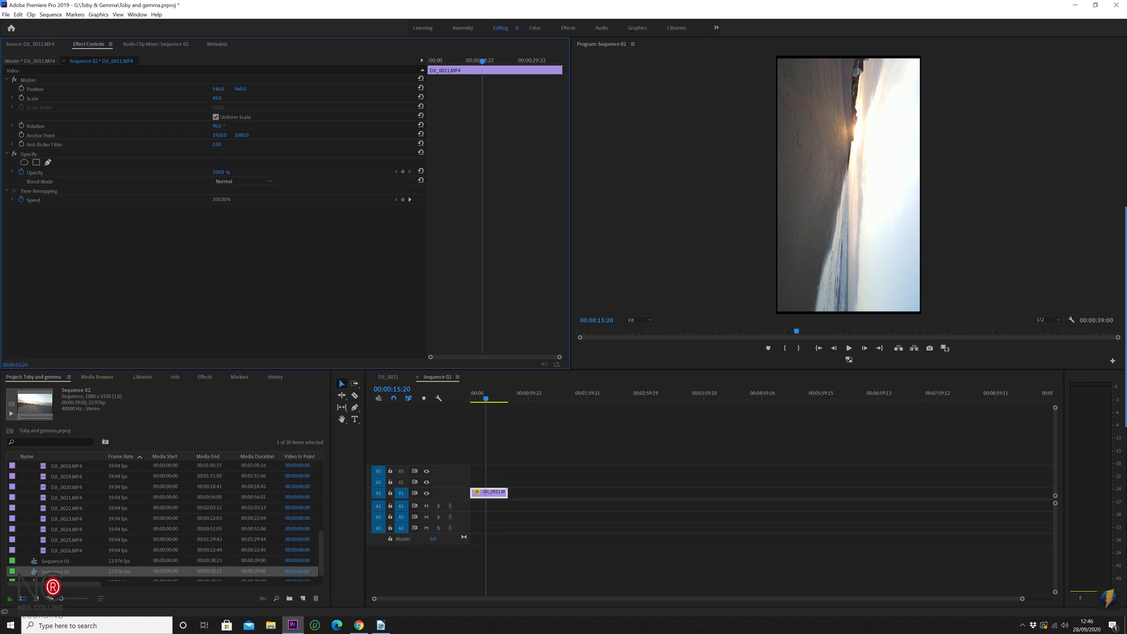
pyautogui.moveTo(231, 98); pyautogui.dragTo(232, 98)
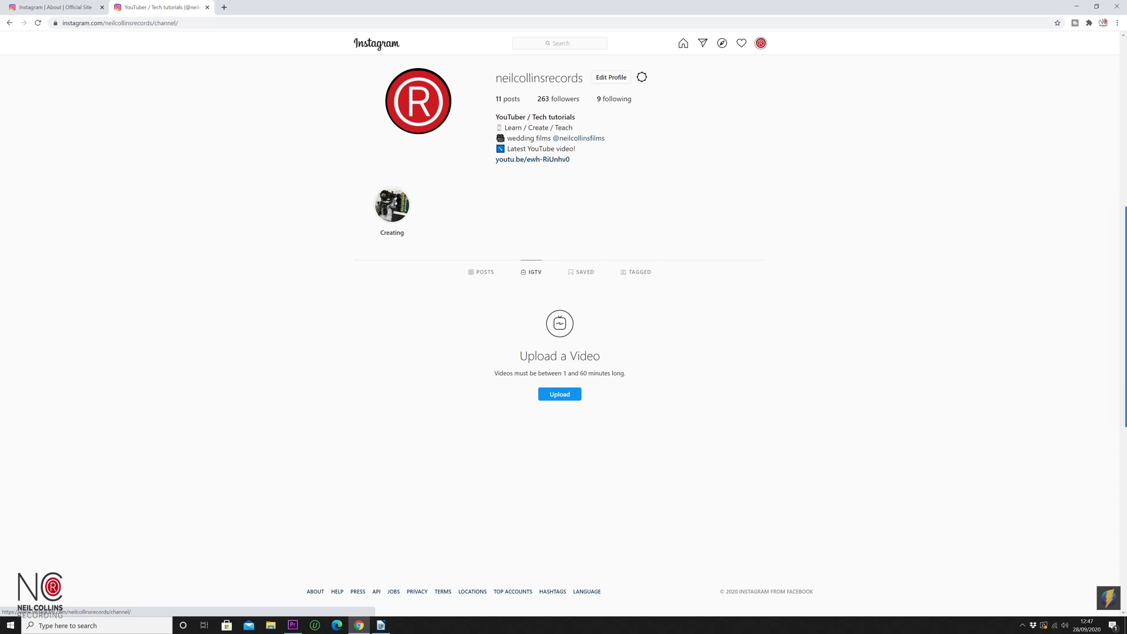
# Use the blue Upload button on the profile's IGTV tab to start a new IGTV video.
pyautogui.click(559, 394)
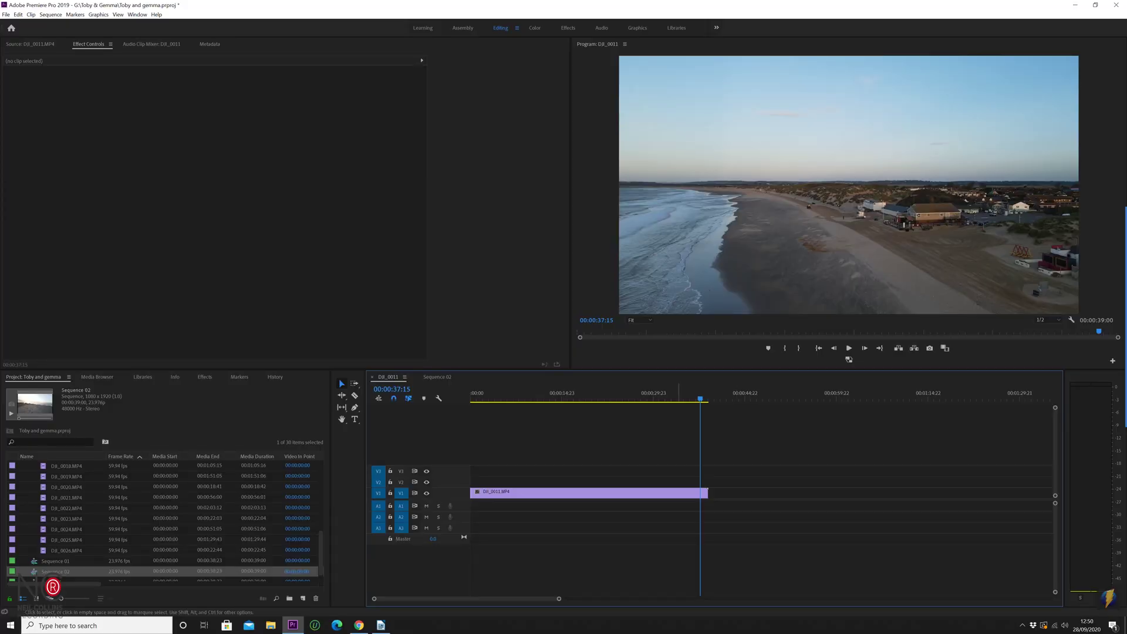
# Drag the DJI_0011.MP4 clip to the right along track V1.
pyautogui.click(624, 492)
pyautogui.moveTo(623, 492); pyautogui.dragTo(861, 490)
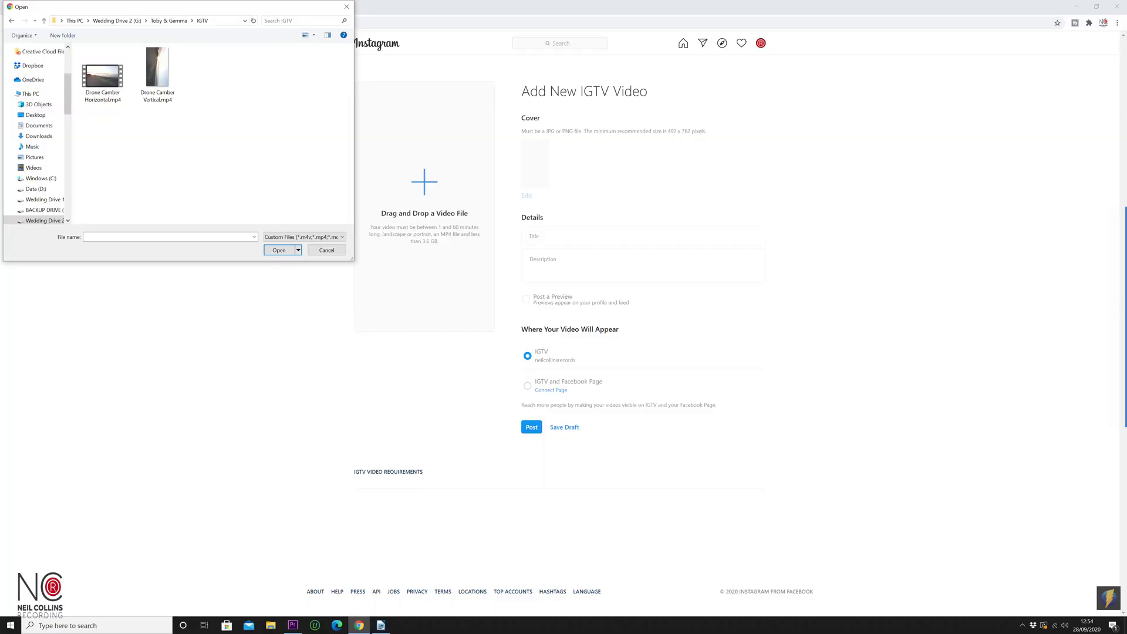
# Drop Drone Camber Horizontal.mp4 into the IGTV upload area and title it 'Drone Camber'.
pyautogui.click(103, 75)
pyautogui.moveTo(106, 75); pyautogui.dragTo(411, 193)
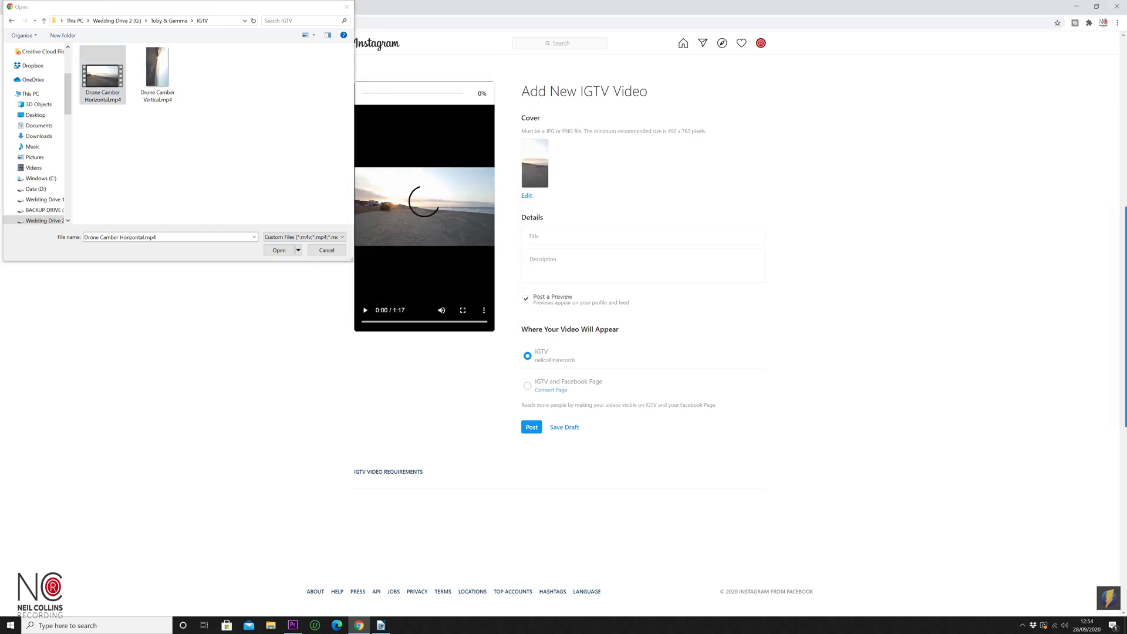
pyautogui.press('Escape')
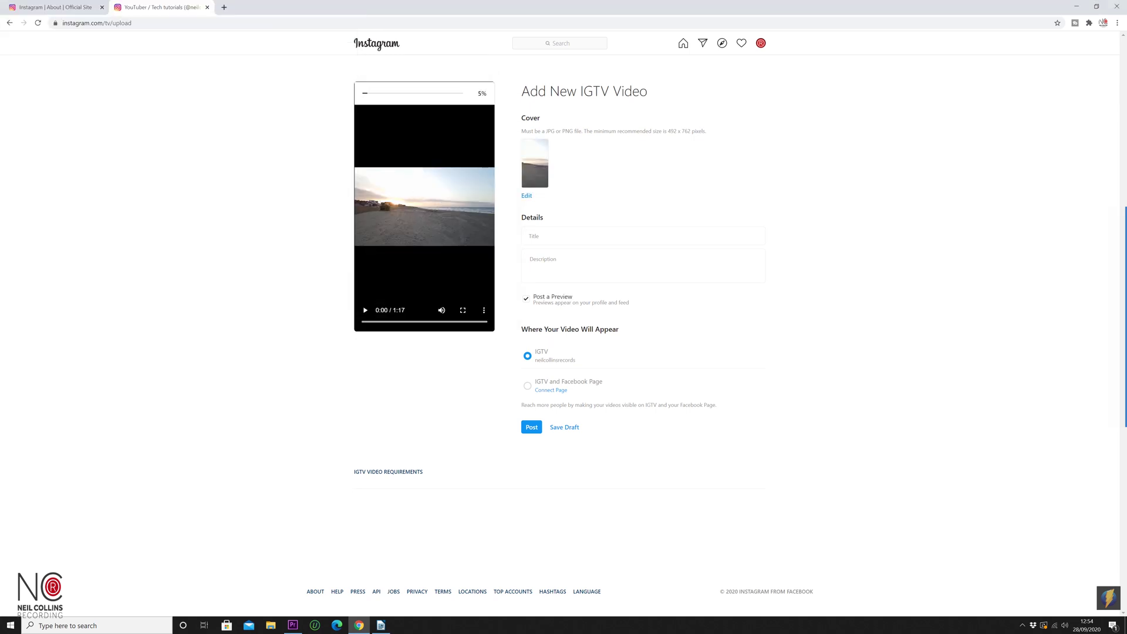
pyautogui.click(548, 232)
pyautogui.write('Drone Camber')
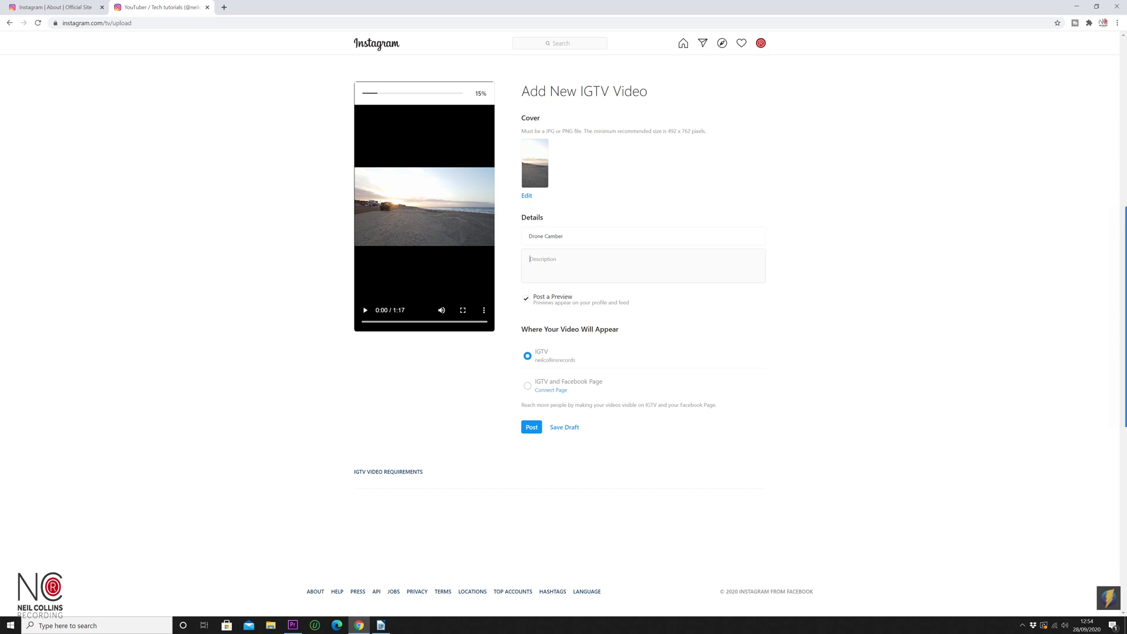